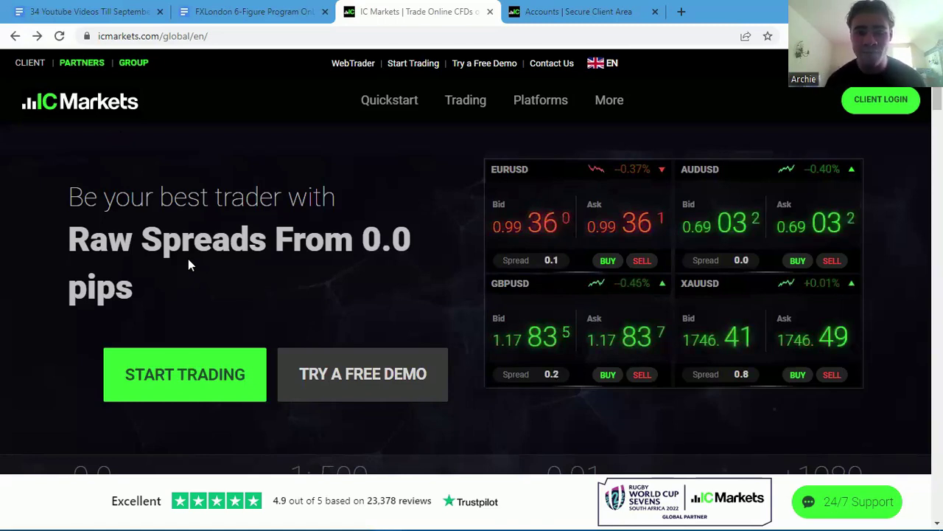
# Step: Open the MetaTrader 5 platform page on the IC Markets site and download MT5 from the client area's downloads
pyautogui.moveTo(518, 99)
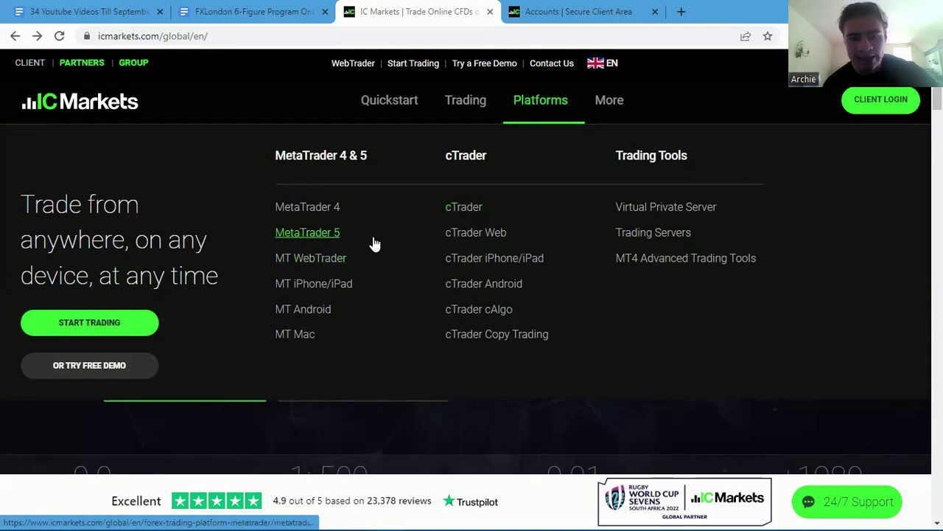
pyautogui.click(329, 233)
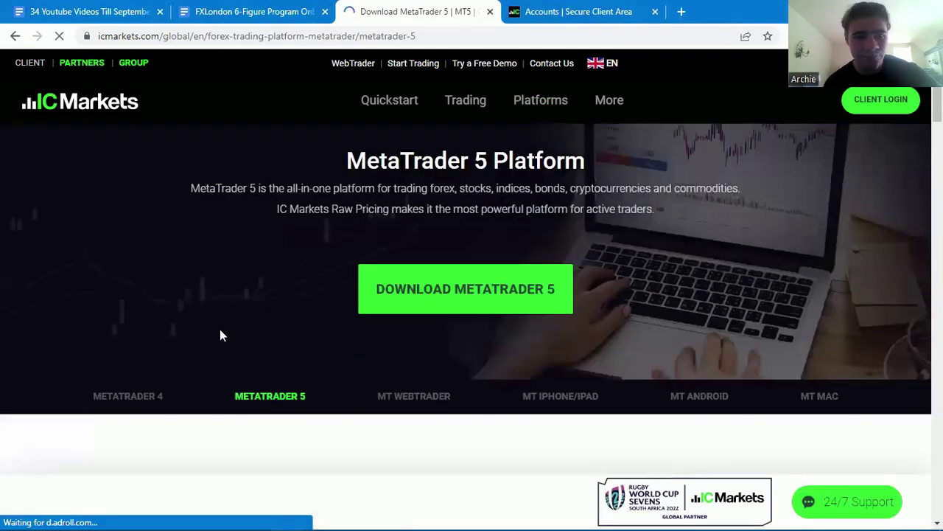
pyautogui.click(459, 291)
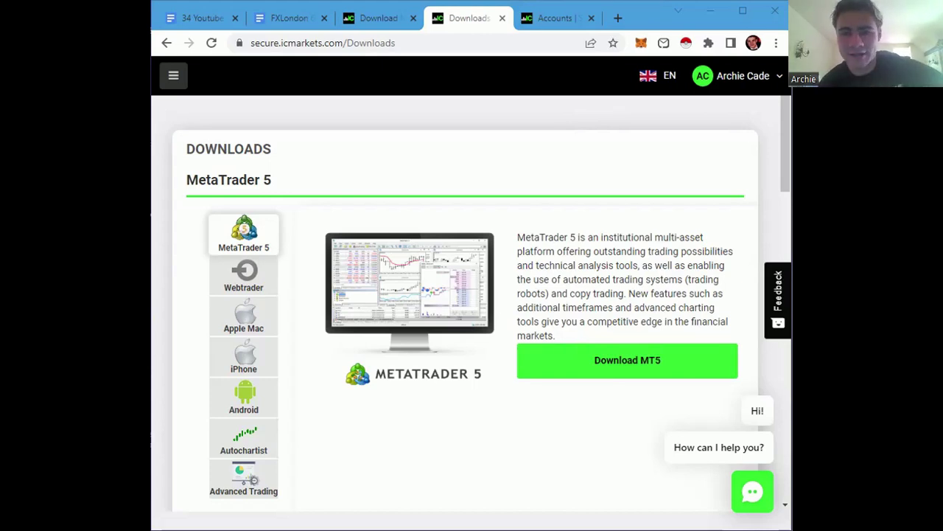
pyautogui.click(627, 360)
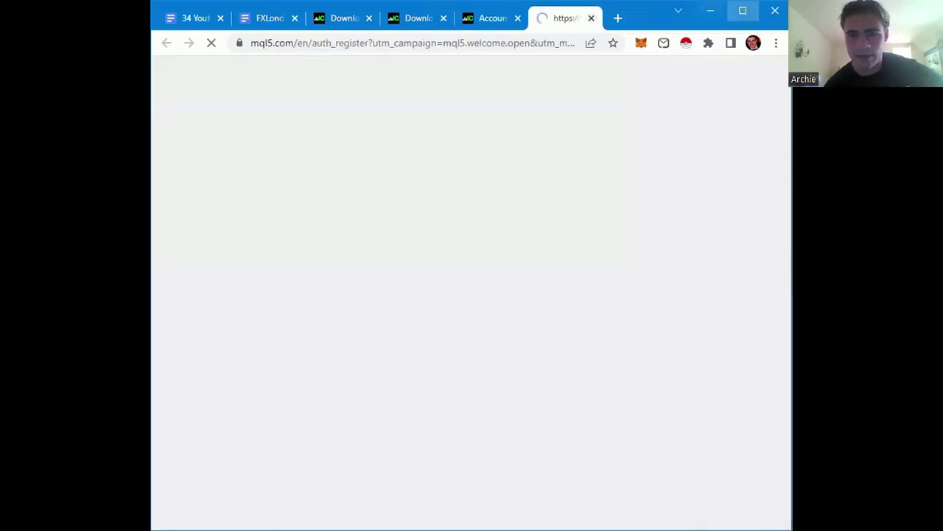
# Step: Close the MQL5 registration page and launch MetaTrader 5 IC Markets (SC) from the desktop
pyautogui.click(744, 11)
pyautogui.click(608, 11)
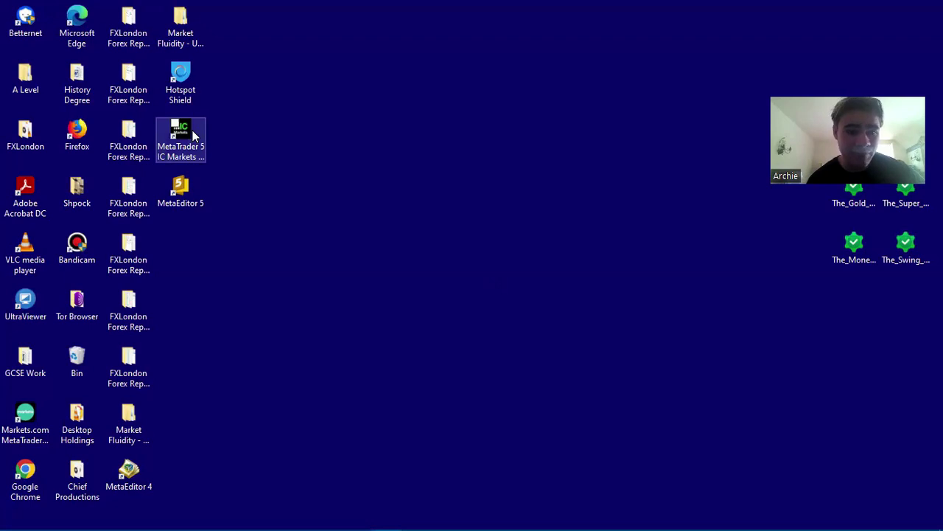
pyautogui.click(193, 134)
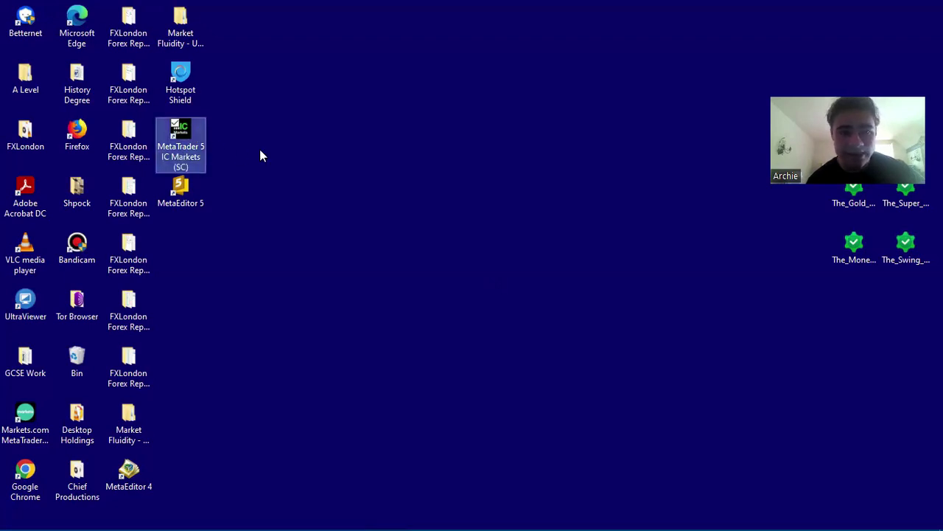
pyautogui.doubleClick(195, 136)
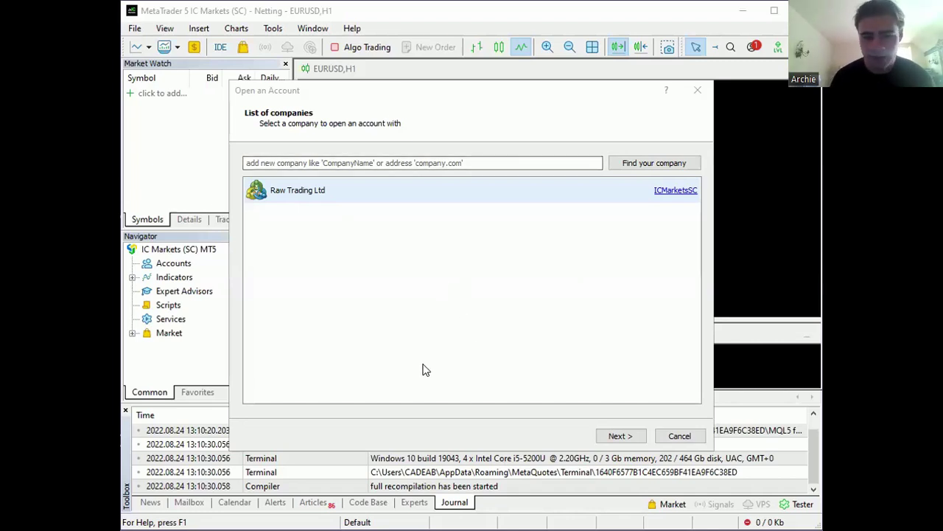
# Step: Search the company list for ICMarket and continue the account setup with Raw Trading Ltd (ICMarketsSC)
pyautogui.click(444, 161)
pyautogui.write('IC')
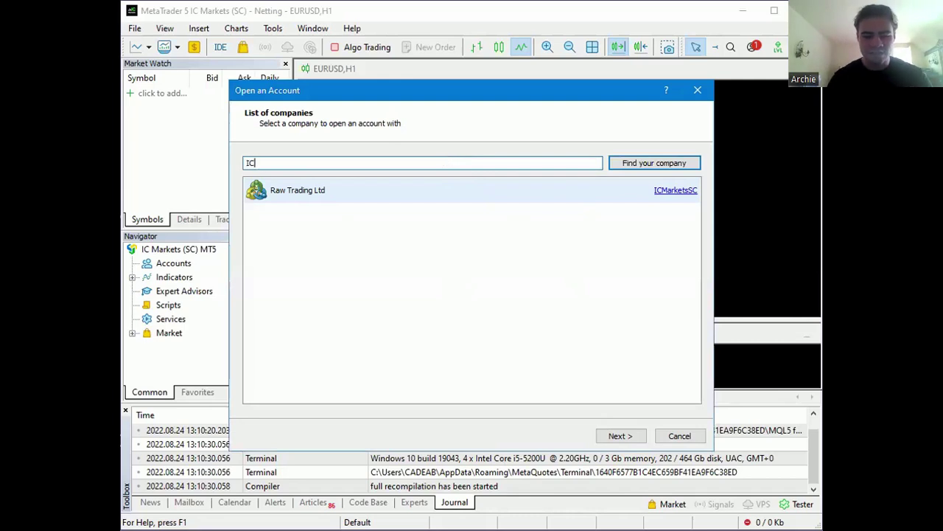
pyautogui.write('Market')
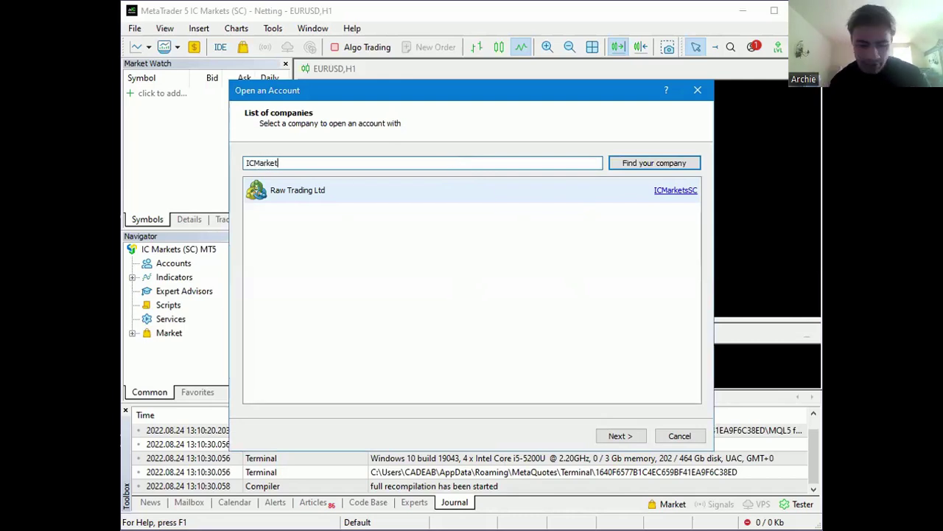
pyautogui.press('Return')
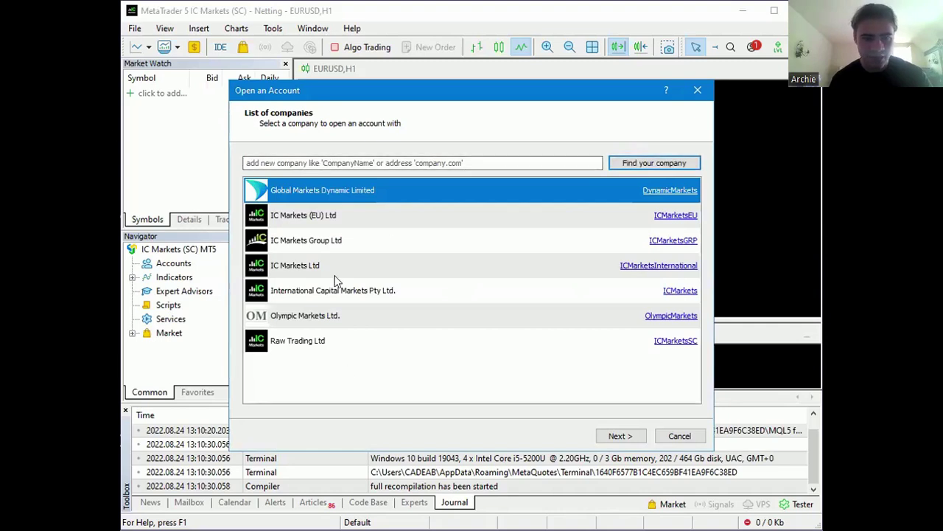
pyautogui.click(333, 346)
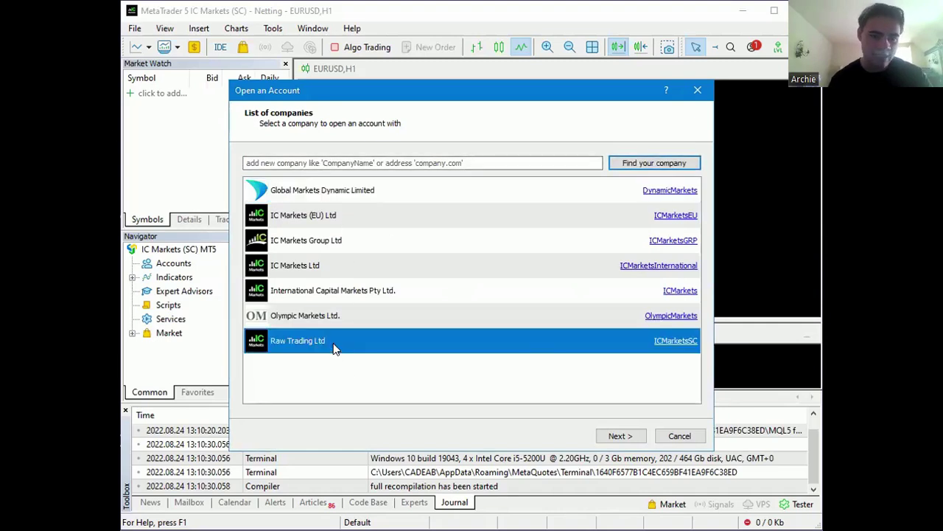
pyautogui.click(611, 435)
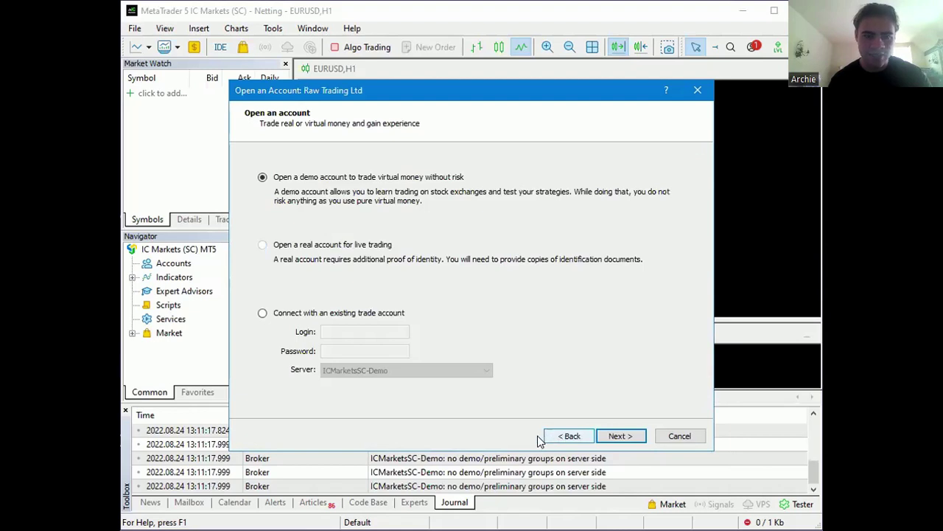
pyautogui.click(572, 439)
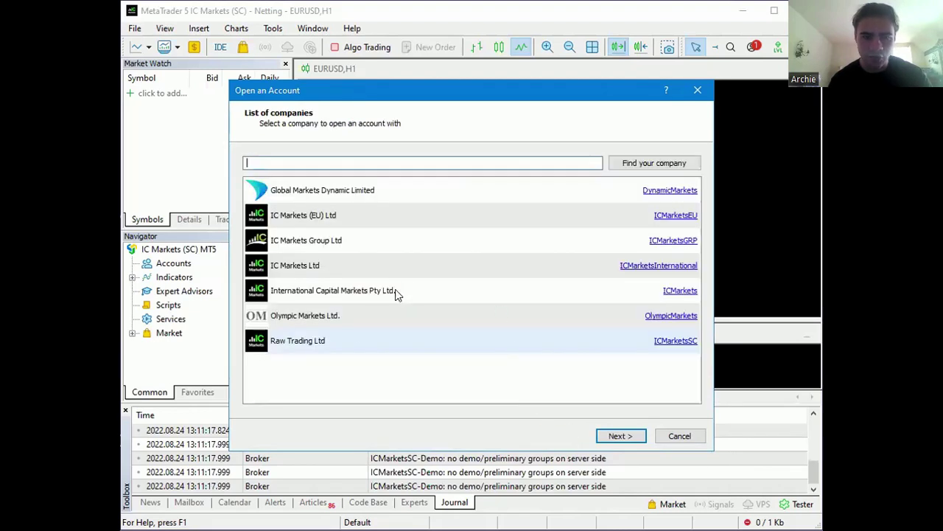
pyautogui.click(332, 344)
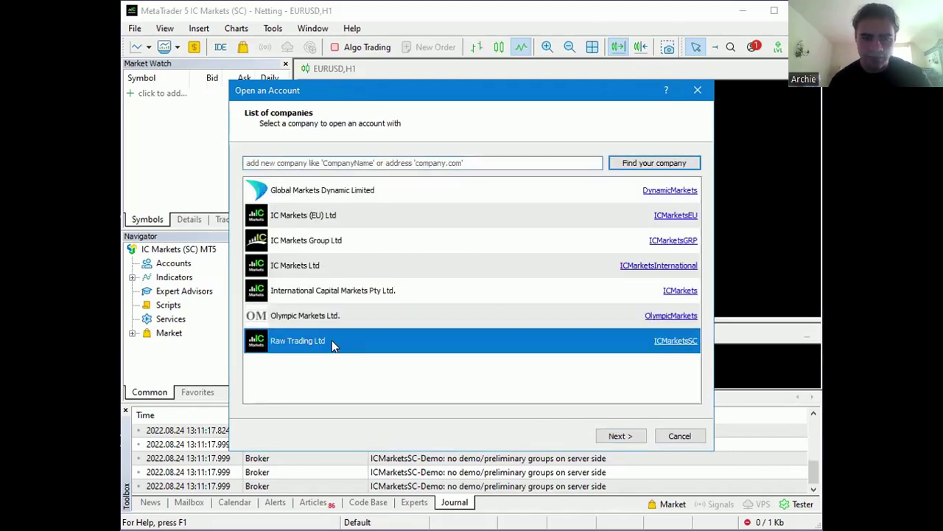
pyautogui.click(617, 436)
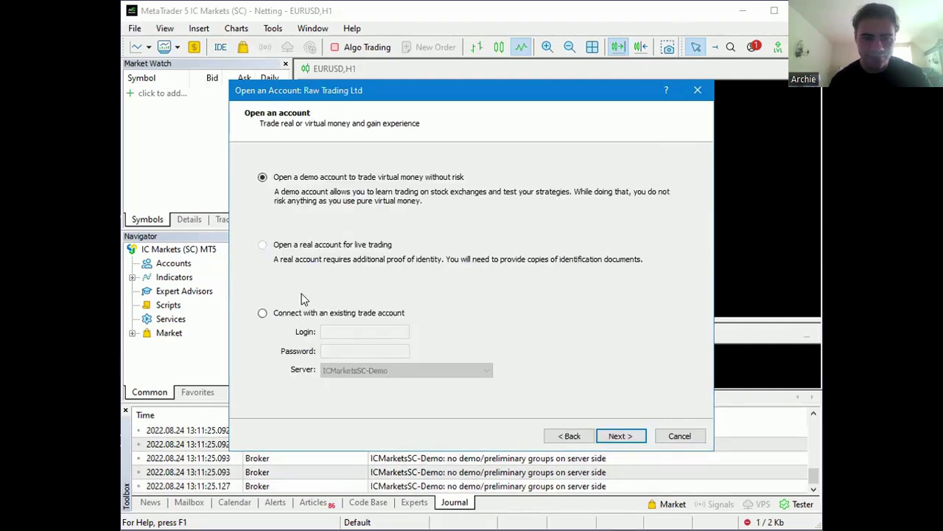
# Step: Choose to connect with an existing trade account and look up the demo account's credentials in the IC Markets client area
pyautogui.click(263, 314)
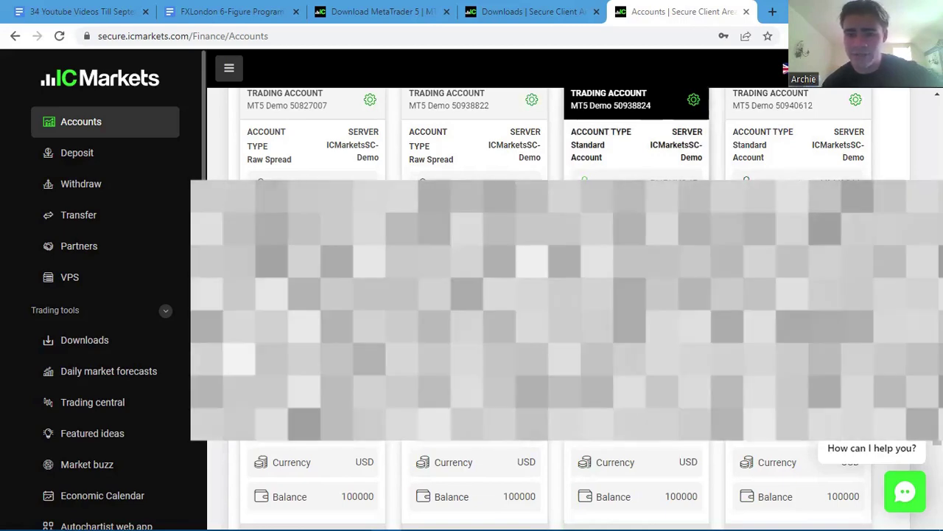
pyautogui.scroll(-2, 638, 464)
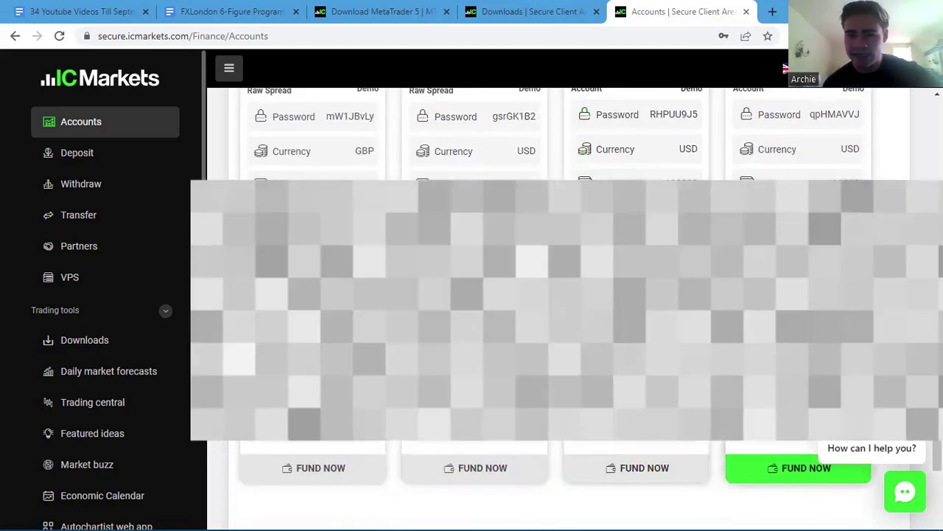
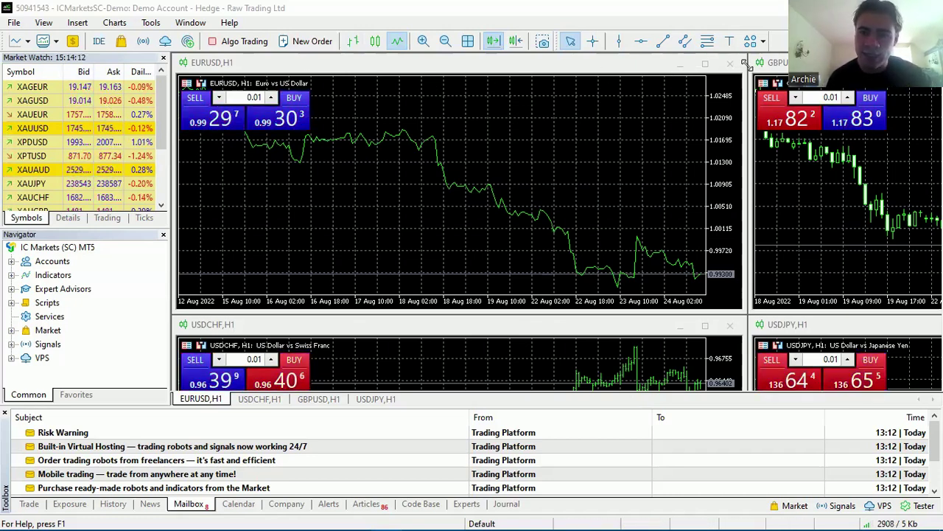
# Step: Close the EURUSD, USDCHF, GBPUSD and USDJPY charts and show the account's trade list in the Toolbox
pyautogui.click(730, 63)
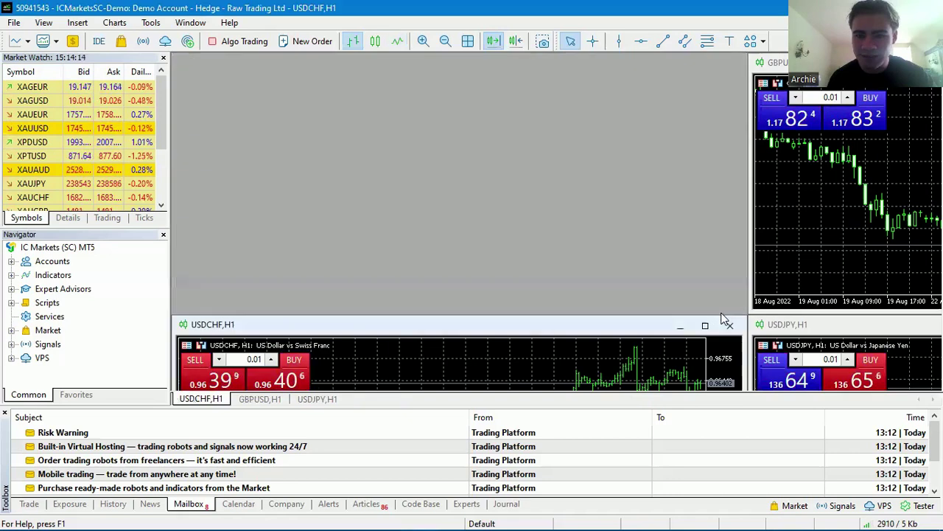
pyautogui.click(729, 324)
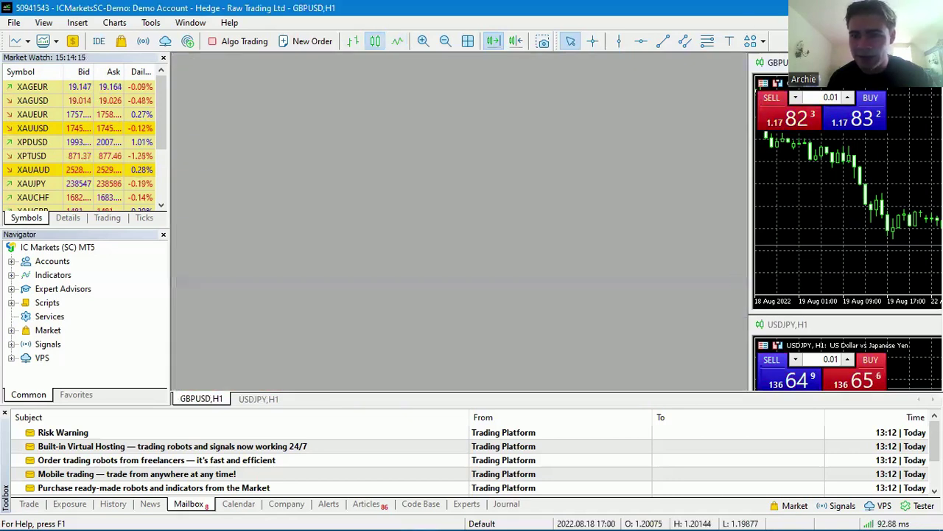
pyautogui.moveTo(336, 67); pyautogui.dragTo(407, 63)
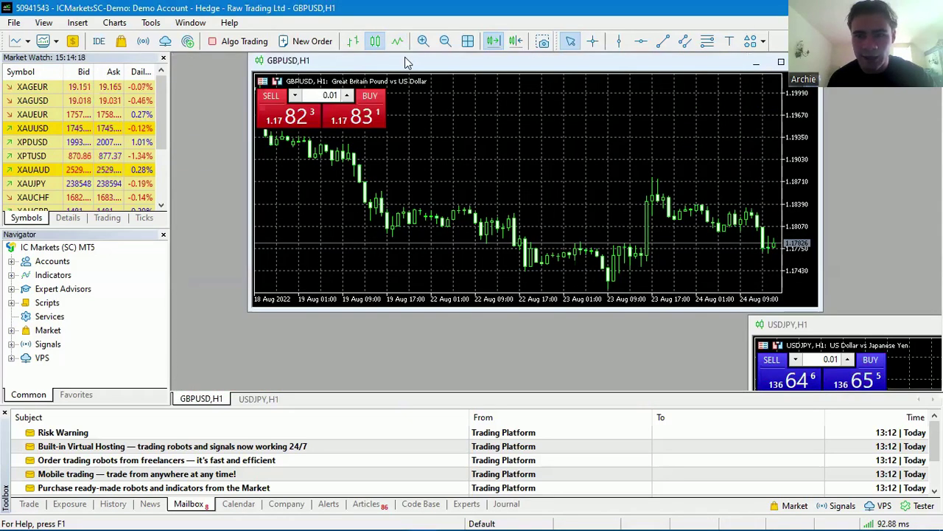
pyautogui.click(806, 61)
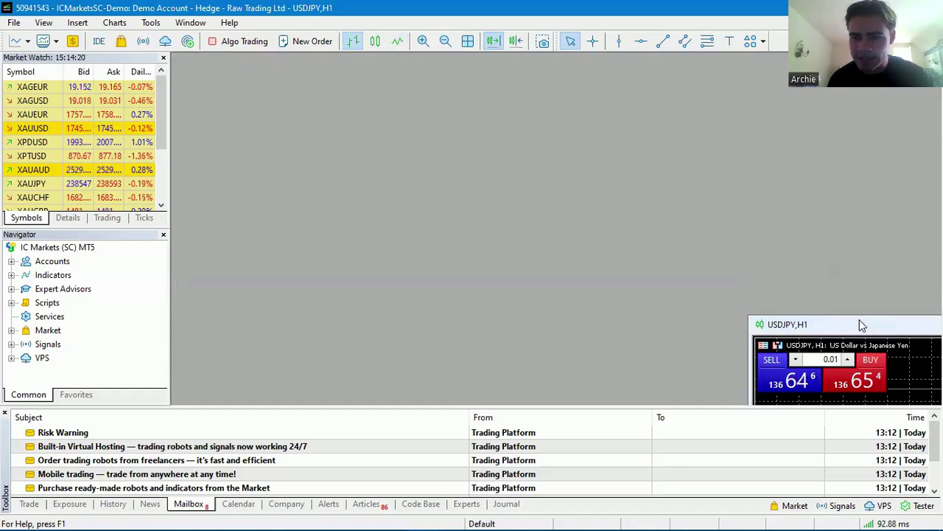
pyautogui.doubleClick(859, 319)
pyautogui.click(783, 225)
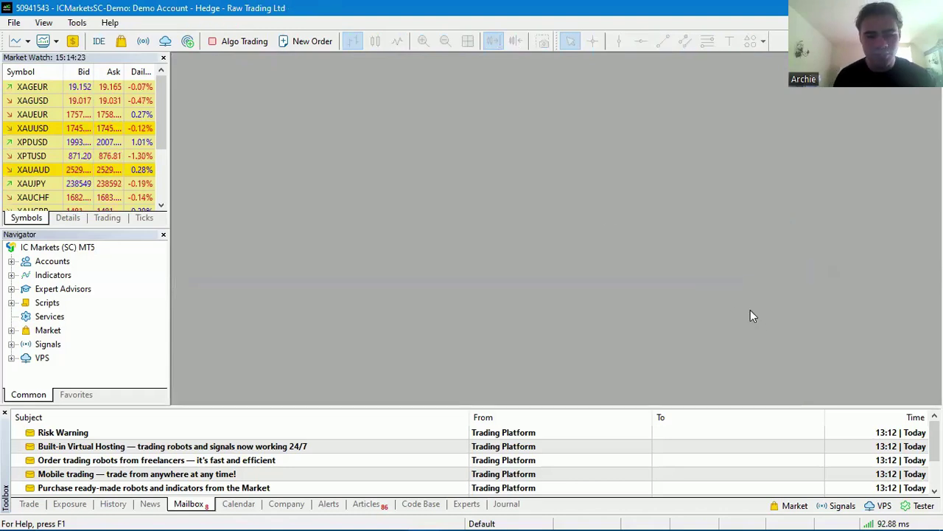
pyautogui.click(29, 504)
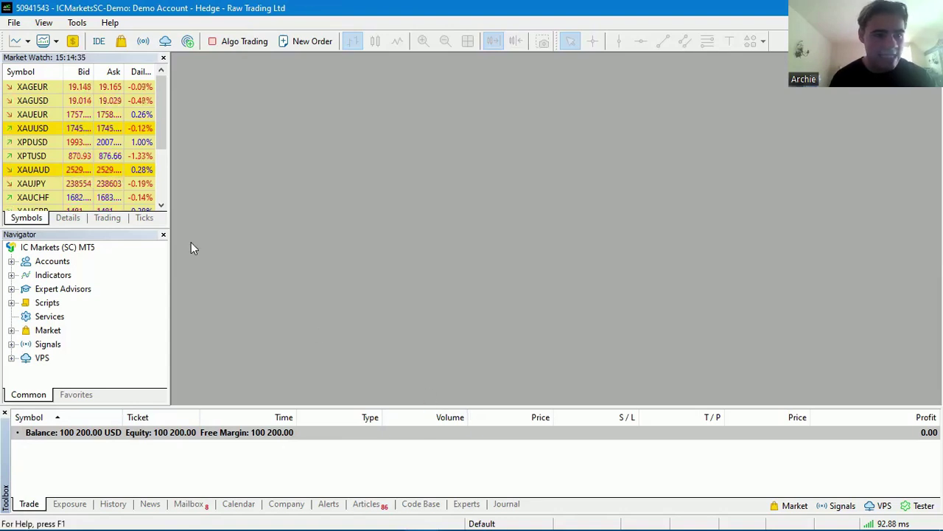
# Step: Open an XAUUSD chart from the Market Watch, maximized and with chart shift turned on
pyautogui.rightClick(107, 131)
pyautogui.click(129, 153)
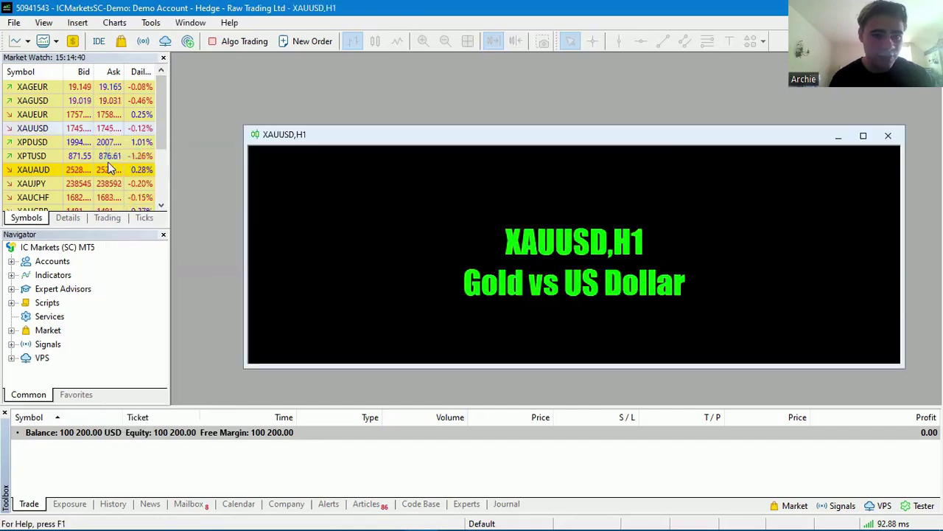
pyautogui.click(866, 137)
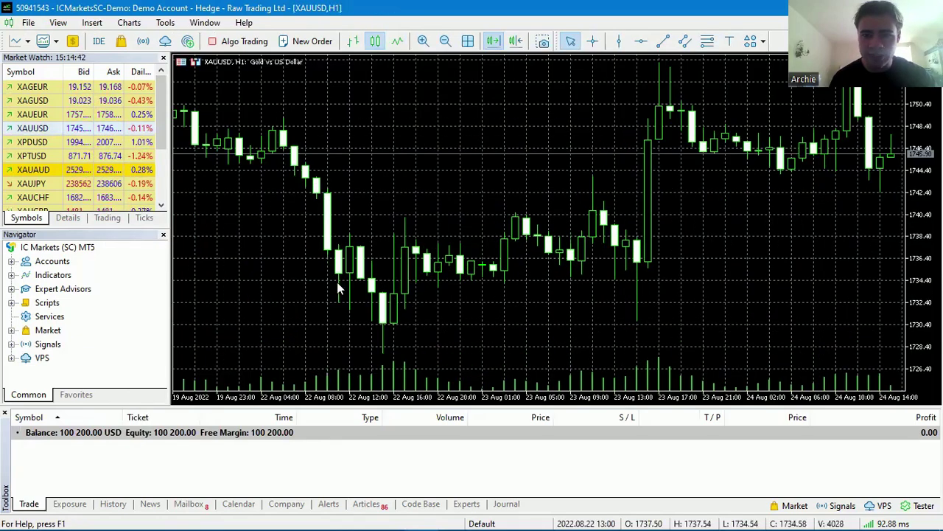
pyautogui.click(445, 40)
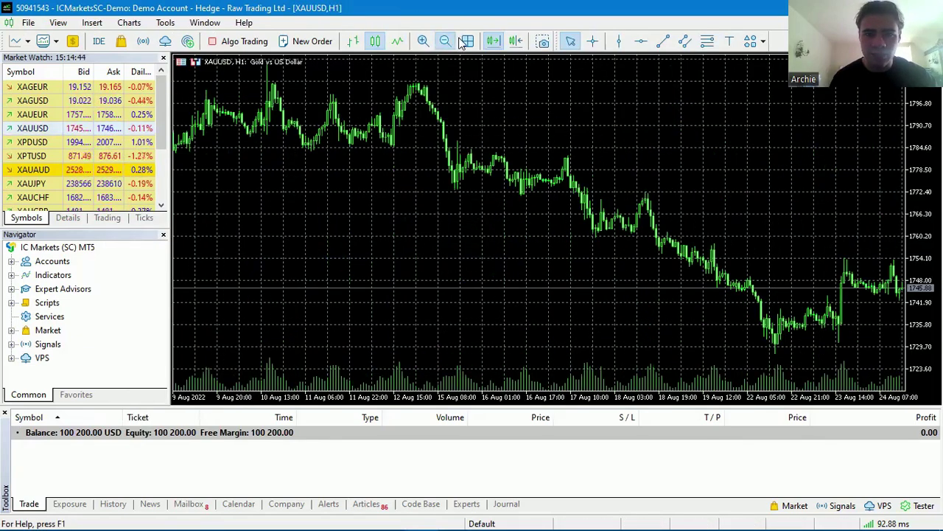
pyautogui.click(515, 41)
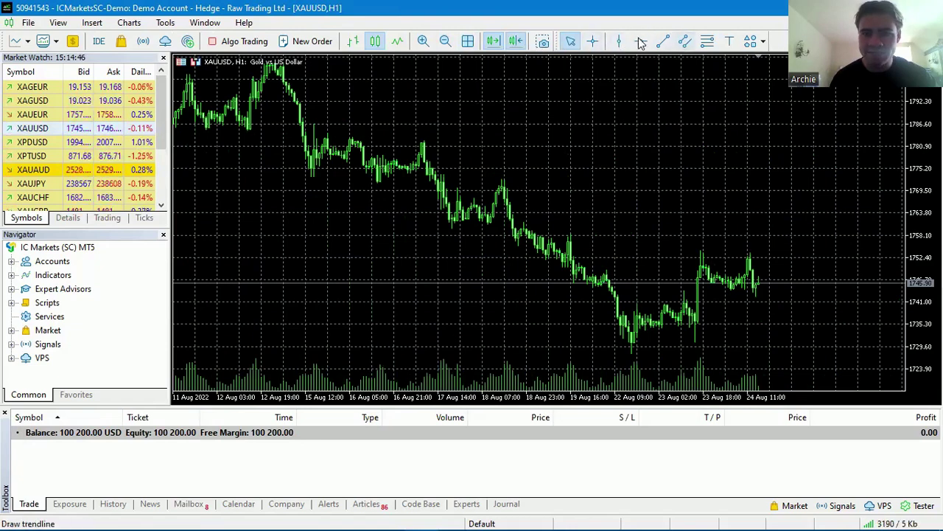
# Step: Set the grid colour of the XAUUSD chart to Black in its properties
pyautogui.rightClick(802, 236)
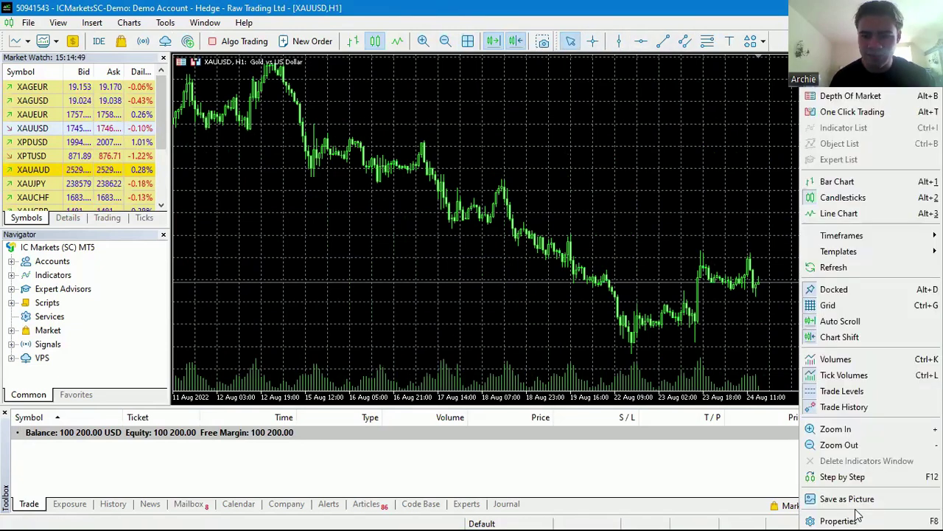
pyautogui.click(840, 521)
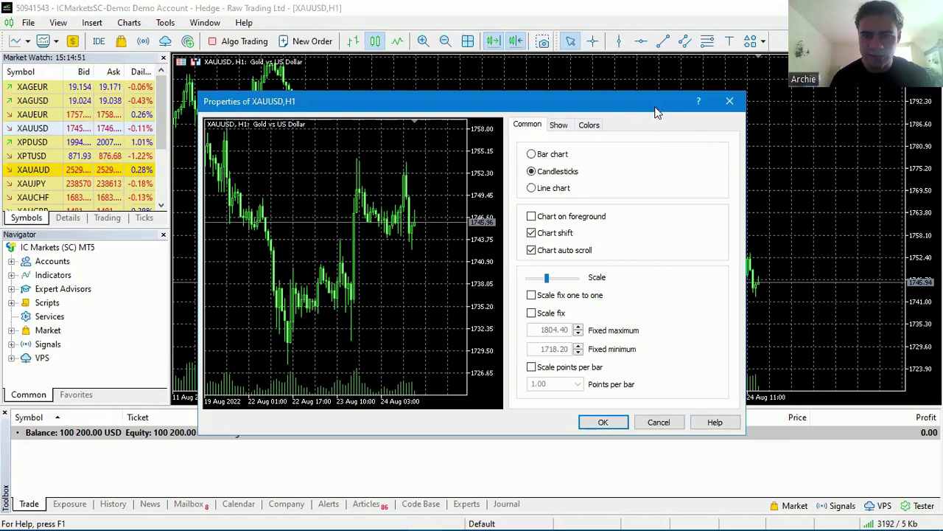
pyautogui.click(559, 125)
pyautogui.click(619, 237)
pyautogui.moveTo(649, 215); pyautogui.dragTo(645, 188)
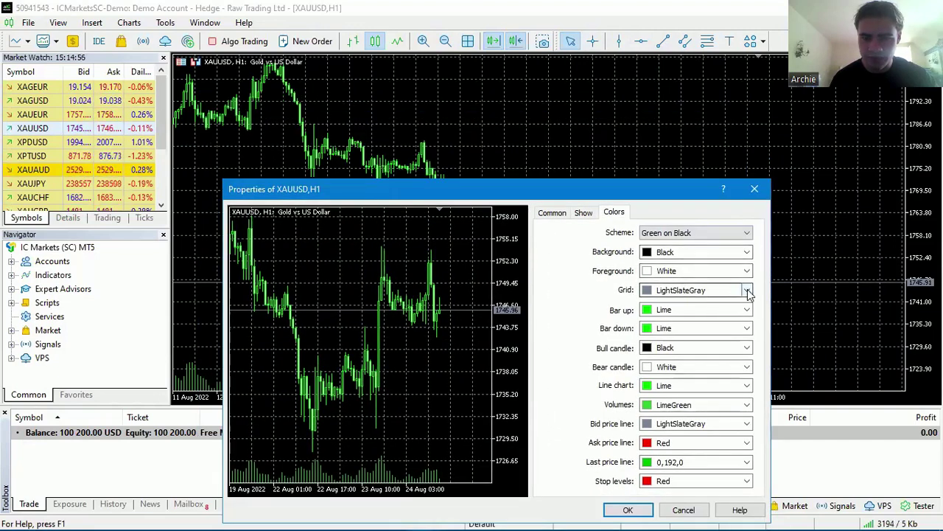
pyautogui.click(746, 290)
pyautogui.click(648, 325)
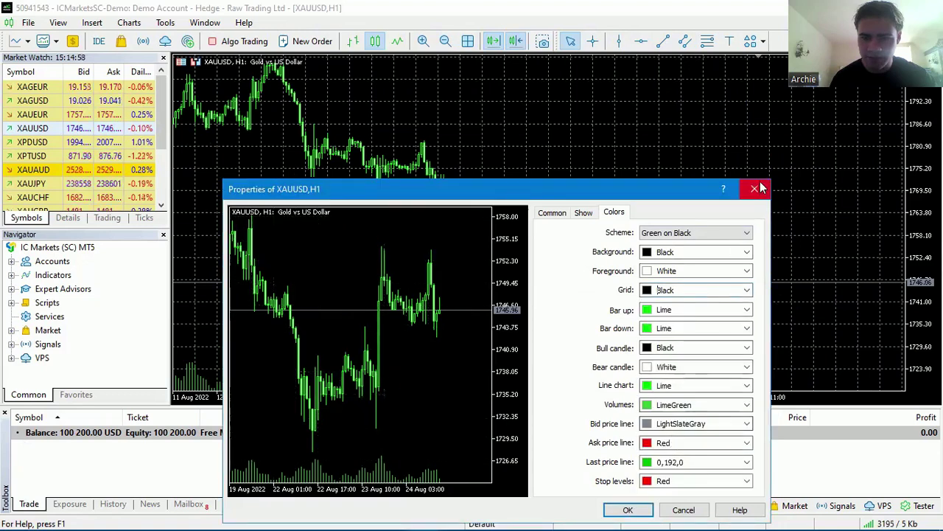
pyautogui.click(627, 509)
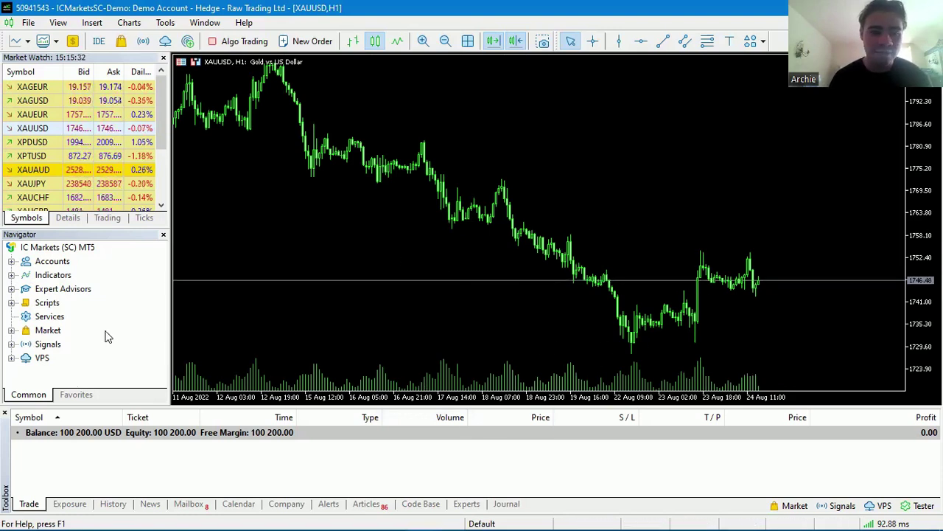
# Step: Look into the Expert Advisors group in the Navigator, collapse it again and select it
pyautogui.click(11, 289)
pyautogui.click(11, 290)
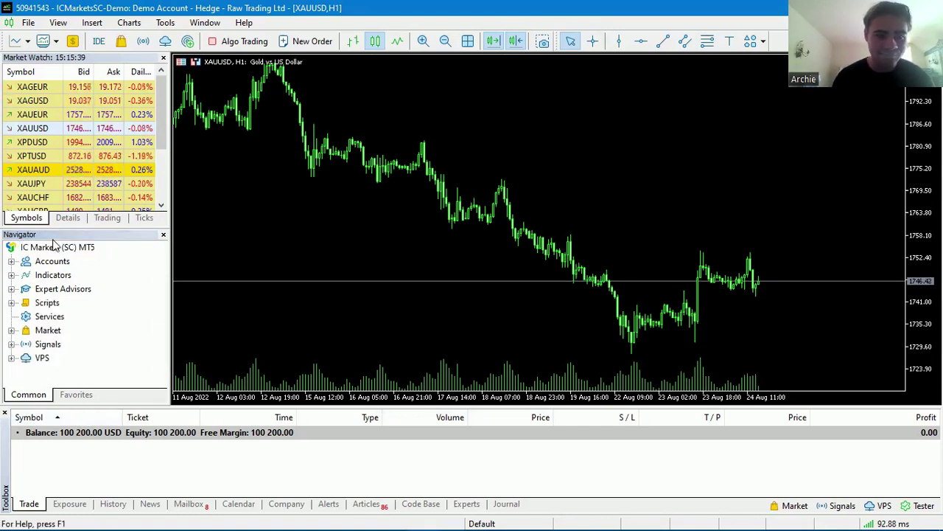
pyautogui.click(59, 291)
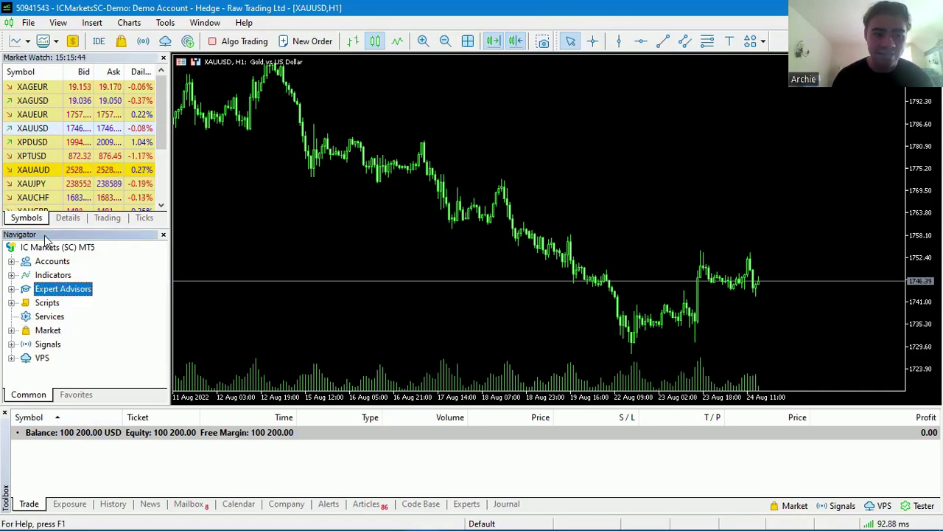
# Step: Hide the Navigator and bring it back, and do the same with the Market Watch
pyautogui.click(163, 234)
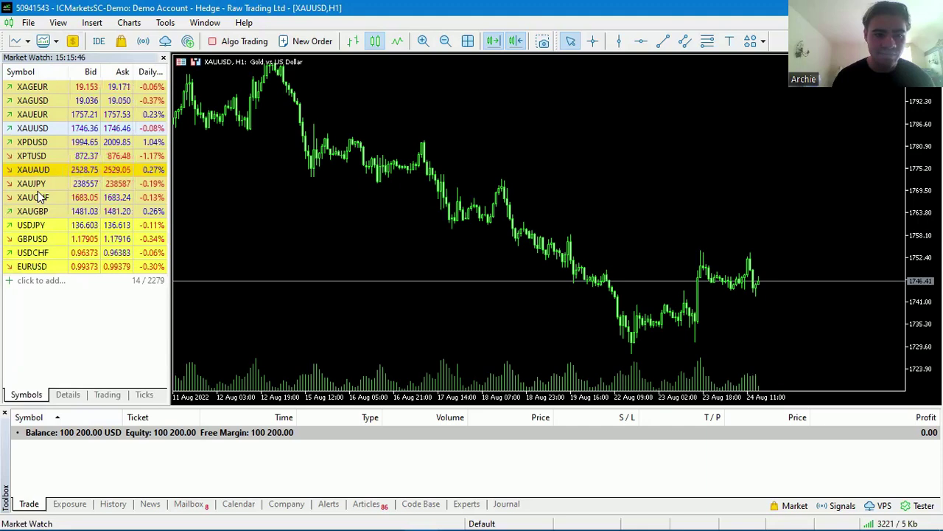
pyautogui.click(59, 22)
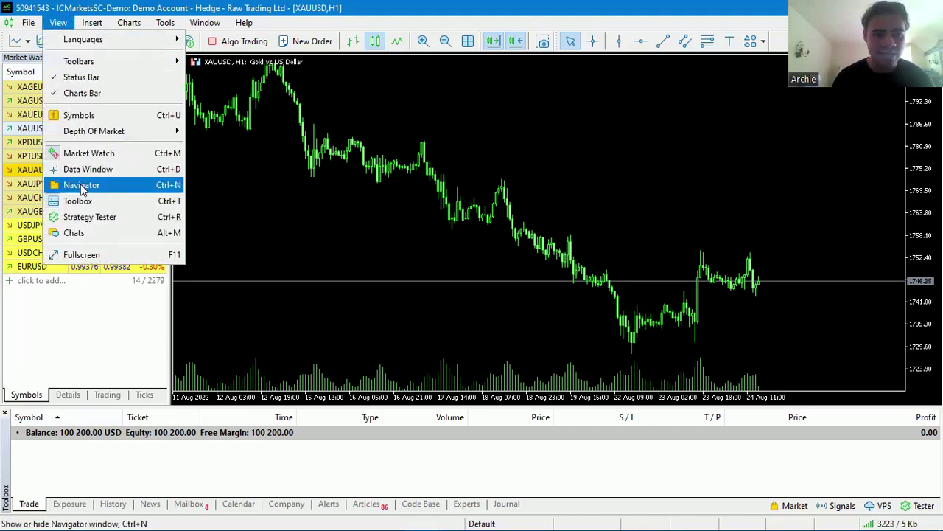
pyautogui.press('Return')
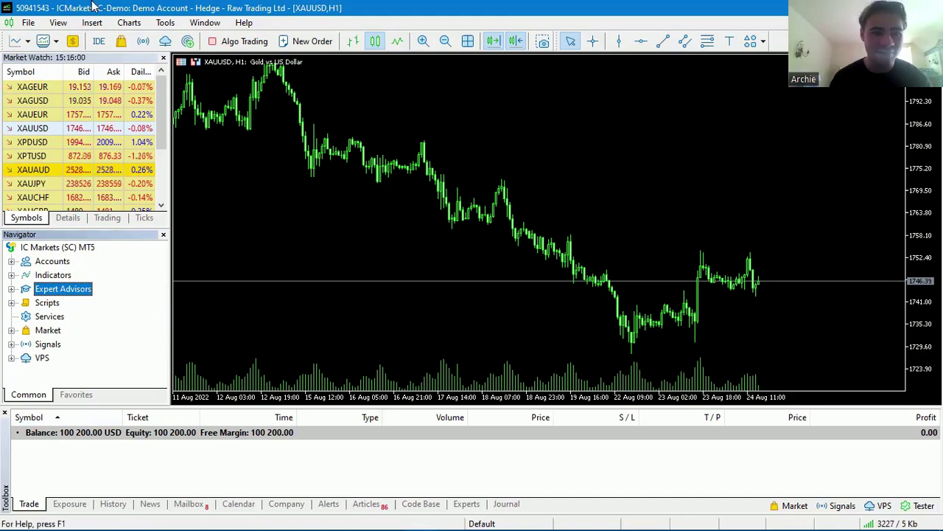
pyautogui.click(59, 22)
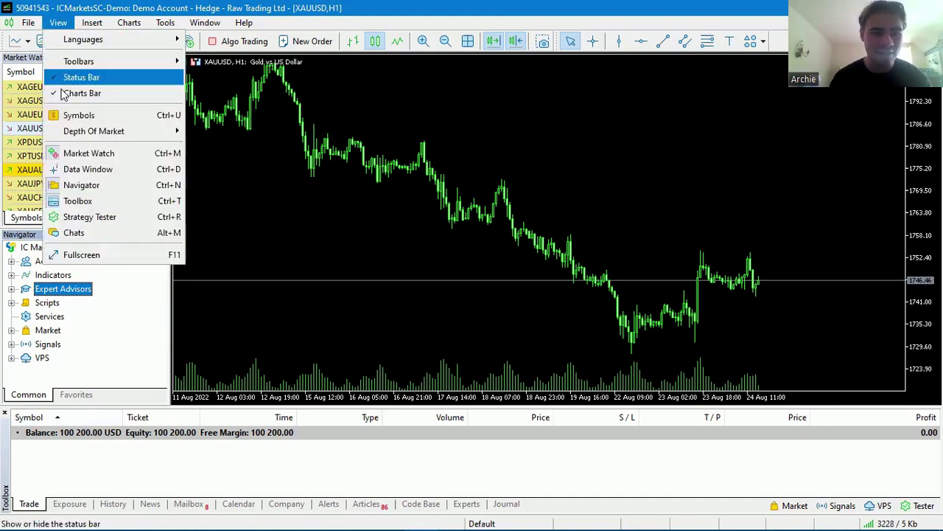
pyautogui.click(107, 153)
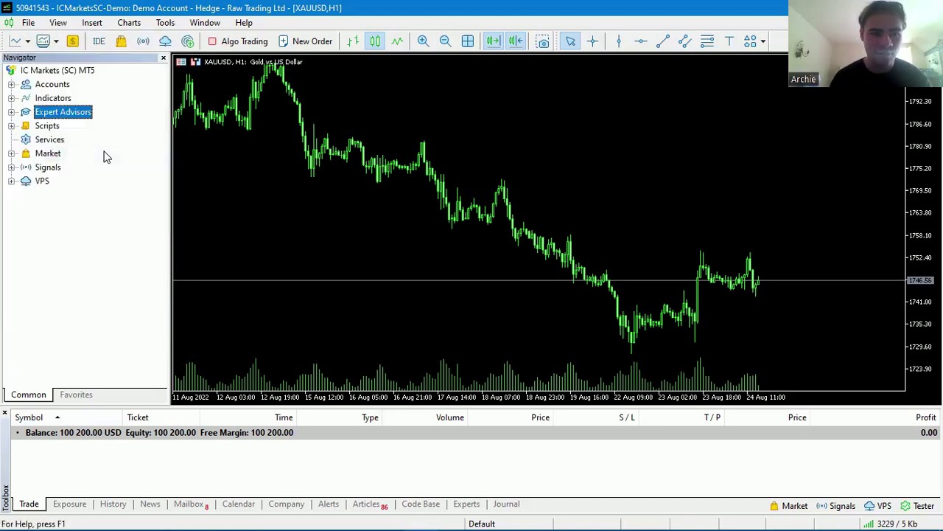
pyautogui.click(59, 22)
pyautogui.click(107, 153)
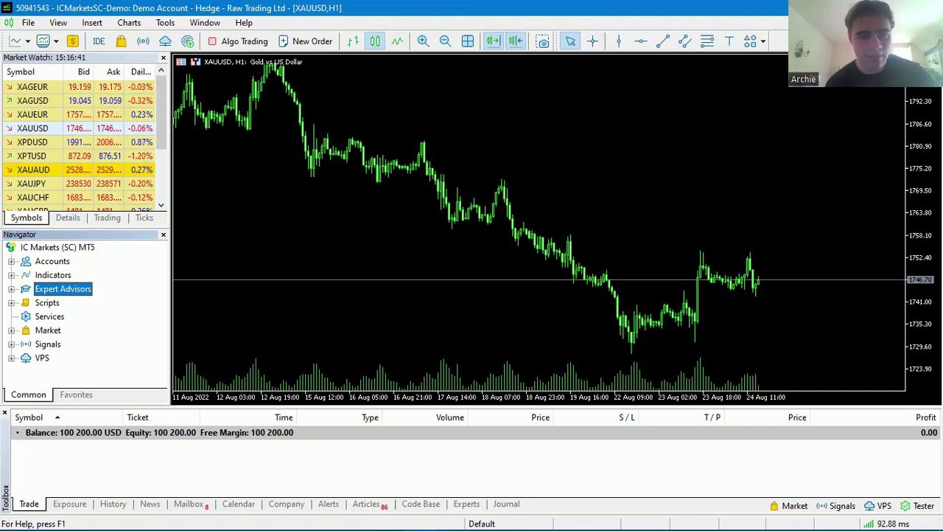
# Step: Expand the Expert Advisors group in the Navigator and its Advisors folder
pyautogui.click(11, 288)
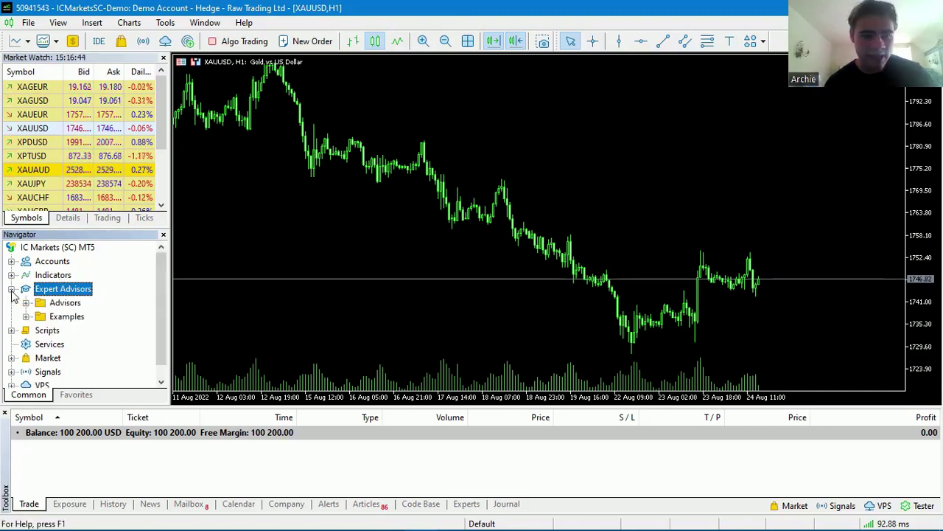
pyautogui.click(26, 302)
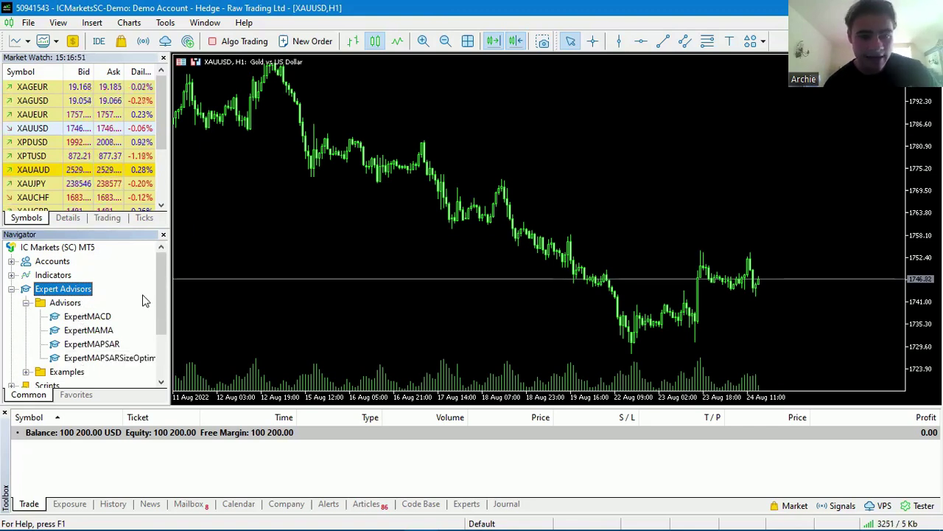
pyautogui.scroll(-1, 161, 294)
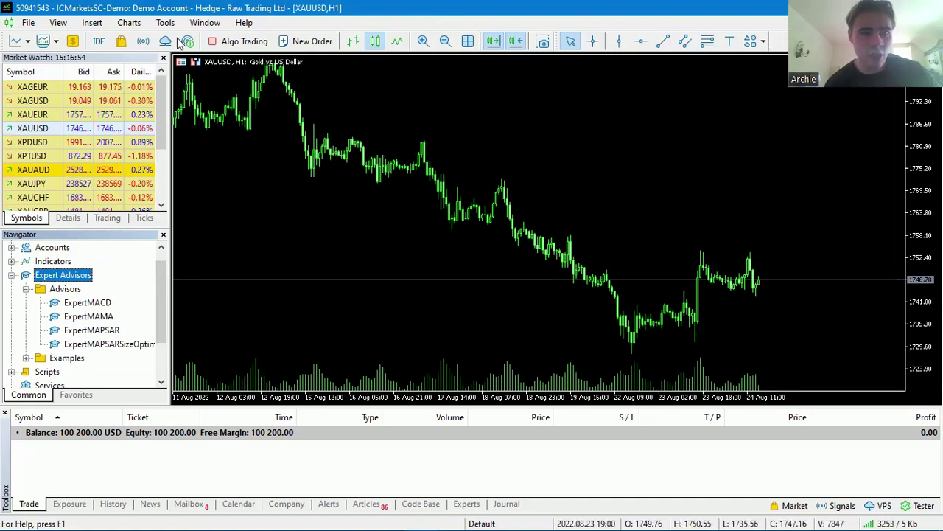
# Step: Open the terminal's data folder in File Explorer
pyautogui.click(28, 23)
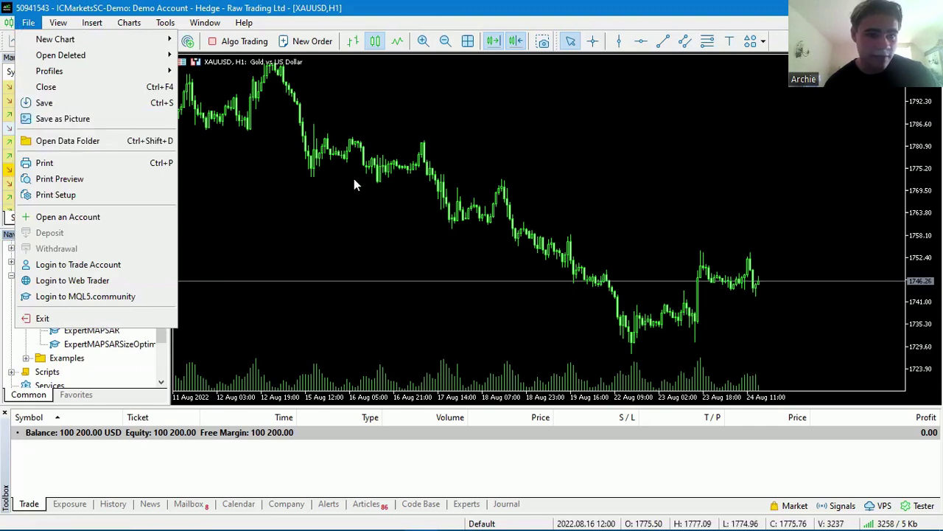
pyautogui.click(60, 143)
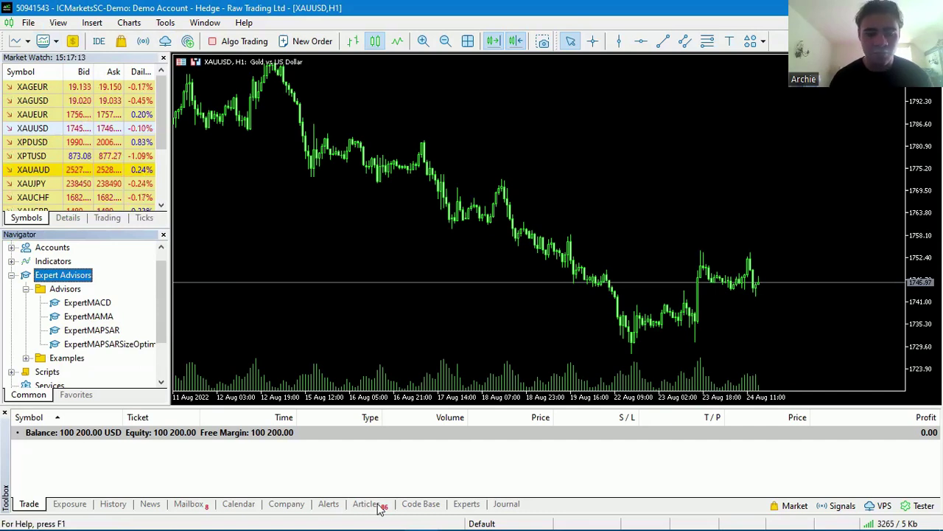
pyautogui.click(233, 477)
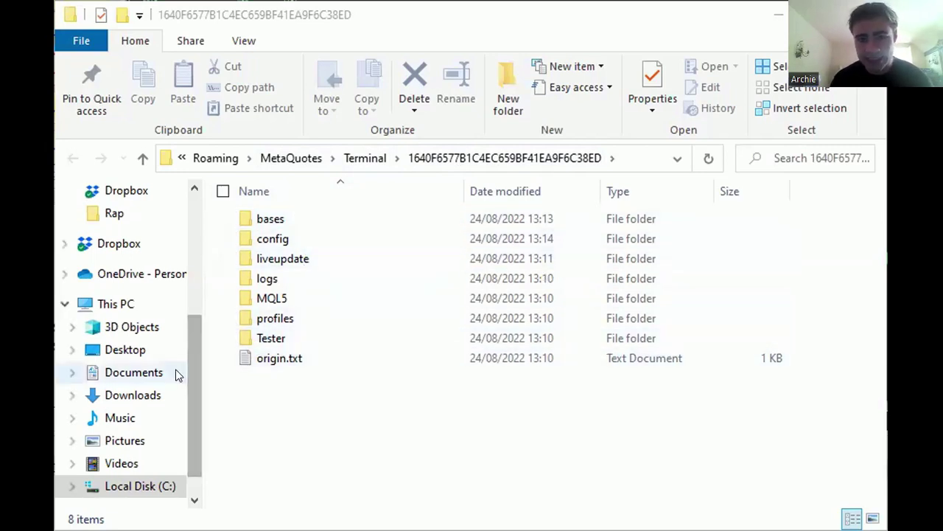
# Step: Copy The_Swing_King_EA.ex5, The_Gold_Digger_EA.ex5, The_Money_SMA_EA.ex5 and The_Super_Scalper_EA.ex5 from the Desktop folder
pyautogui.moveTo(192, 373); pyautogui.dragTo(181, 250)
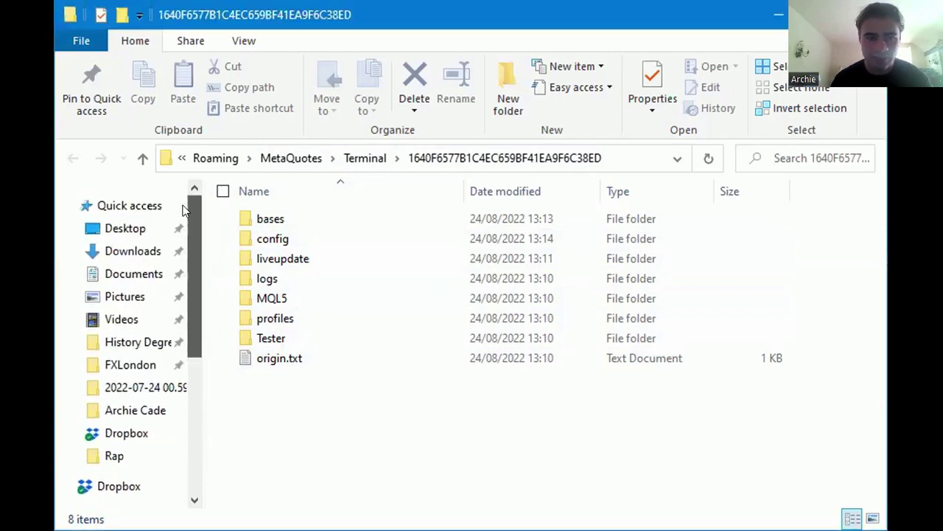
pyautogui.click(126, 227)
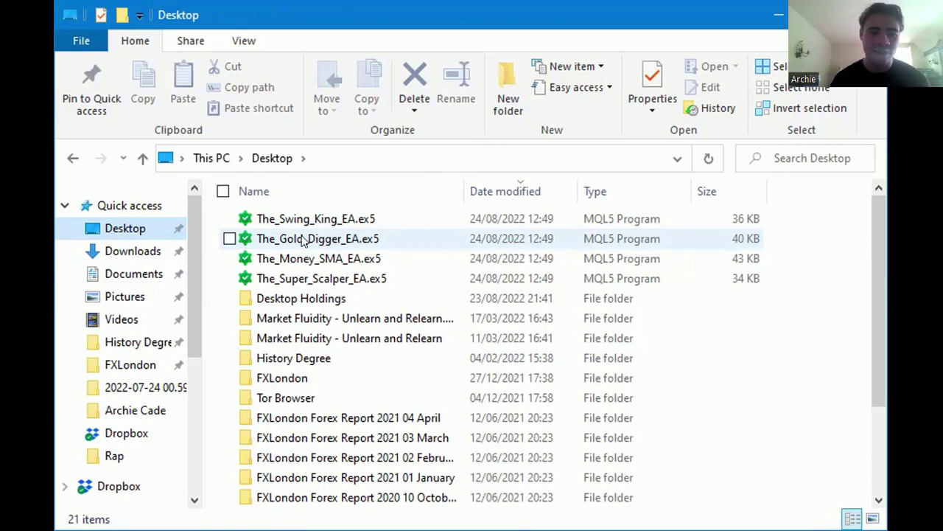
pyautogui.doubleClick(225, 218)
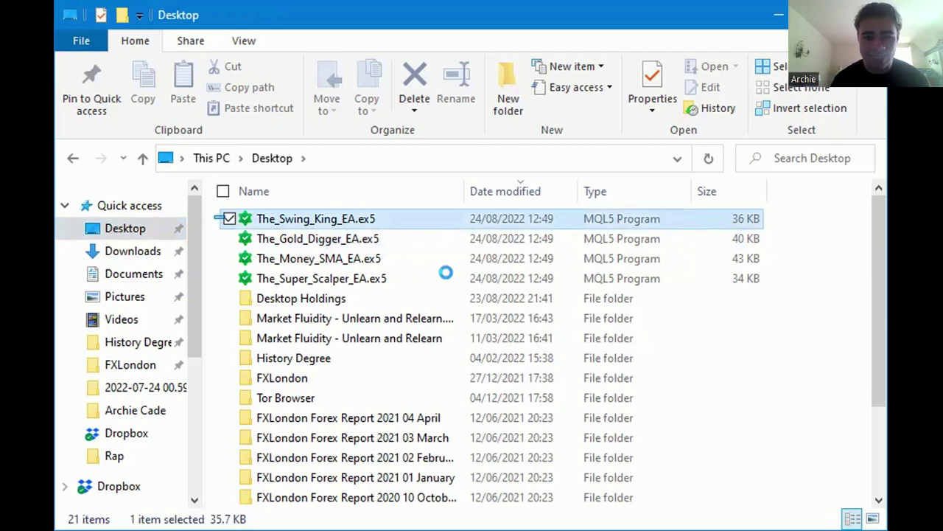
pyautogui.keyDown('shift'); pyautogui.click(483, 278); pyautogui.keyUp('shift')
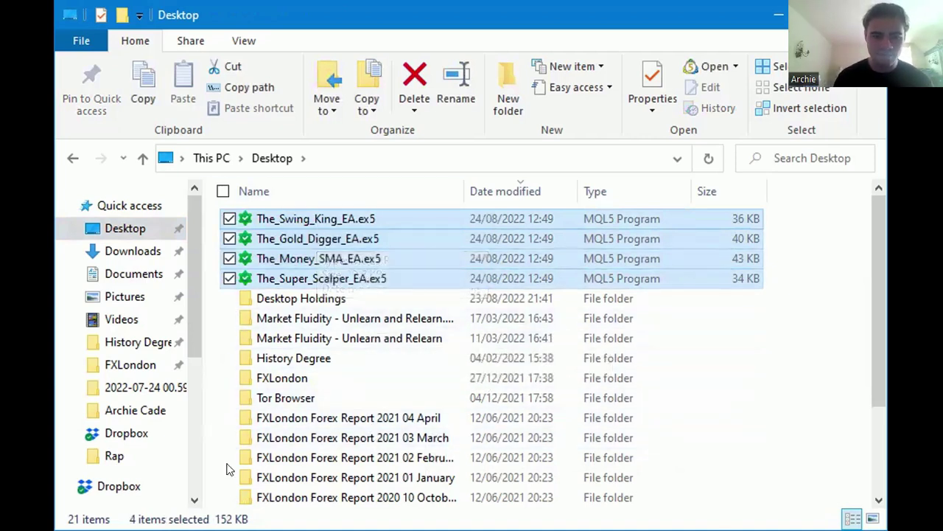
pyautogui.rightClick(415, 230)
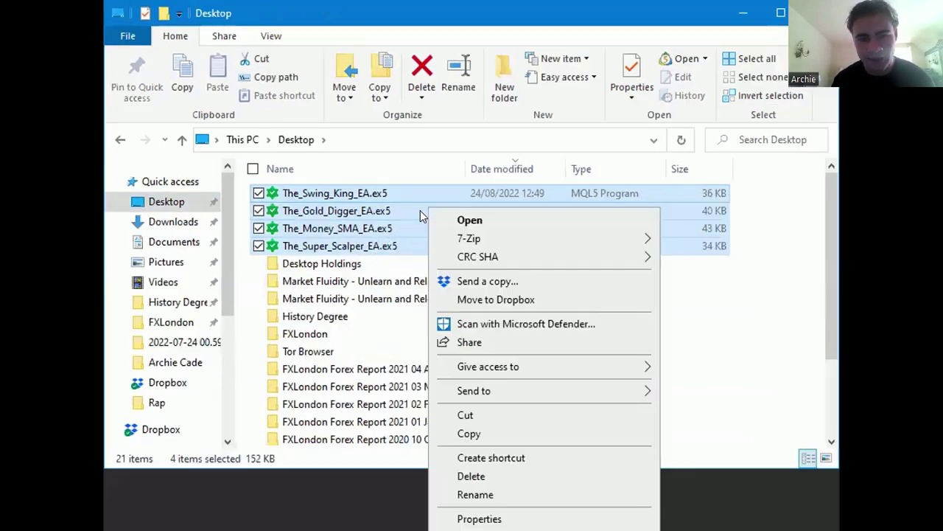
pyautogui.click(479, 433)
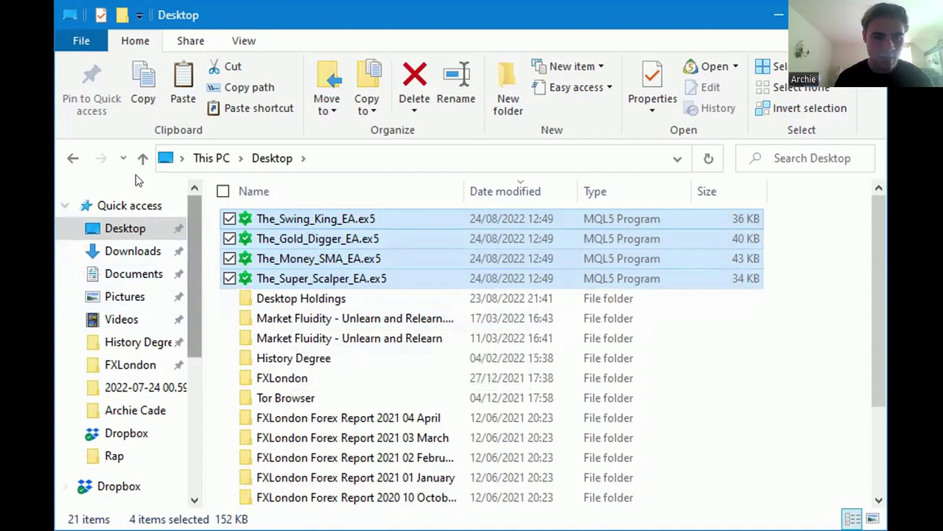
# Step: Return to the terminal's data folder and paste the four copied EA files into MQL5 > Experts > Advisors
pyautogui.click(72, 159)
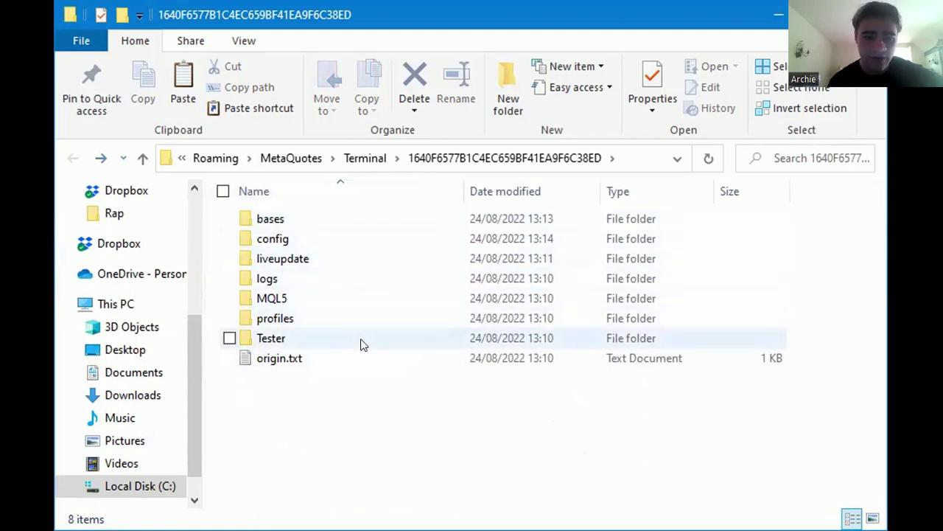
pyautogui.click(273, 299)
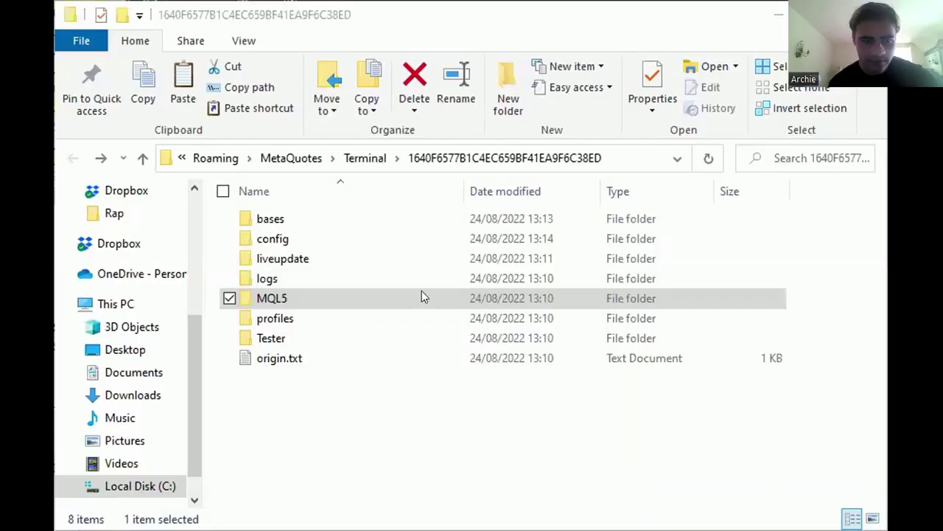
pyautogui.click(198, 26)
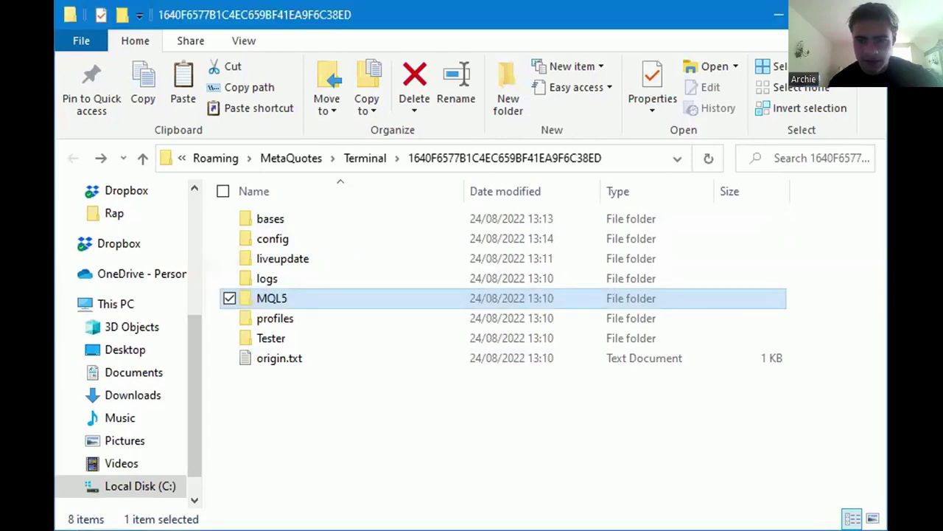
pyautogui.hotkey('alt', 'Tab')
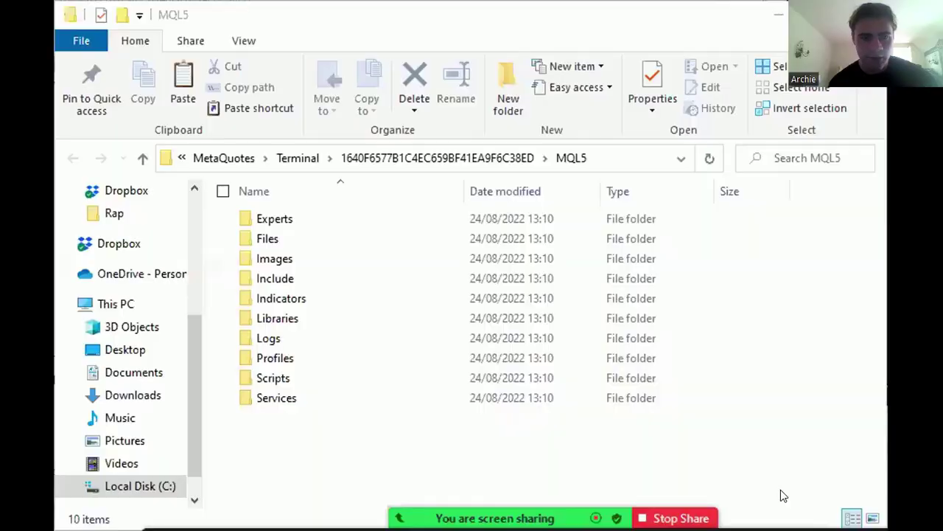
pyautogui.click(318, 219)
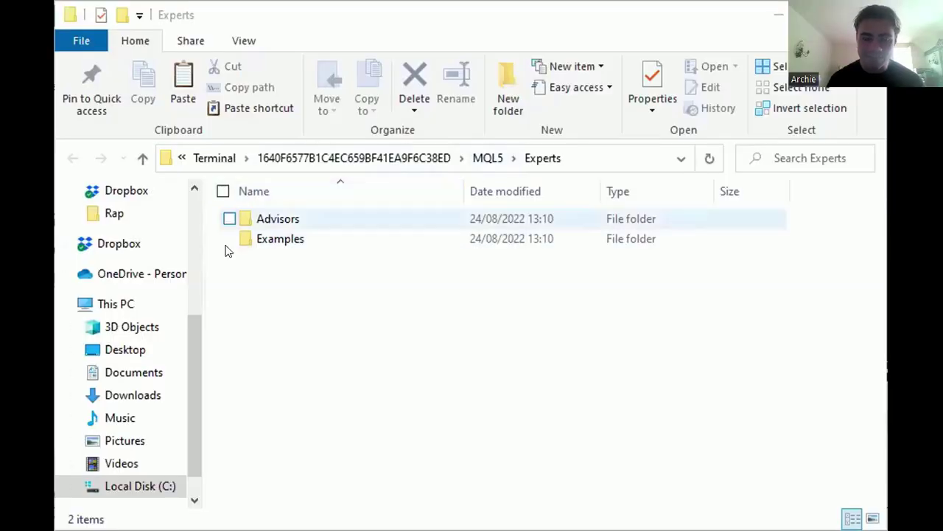
pyautogui.click(336, 219)
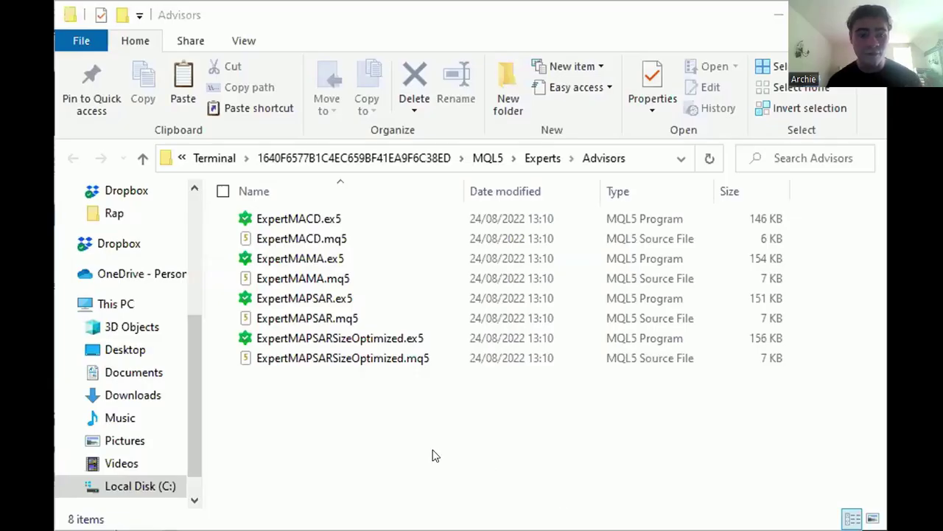
pyautogui.click(276, 392)
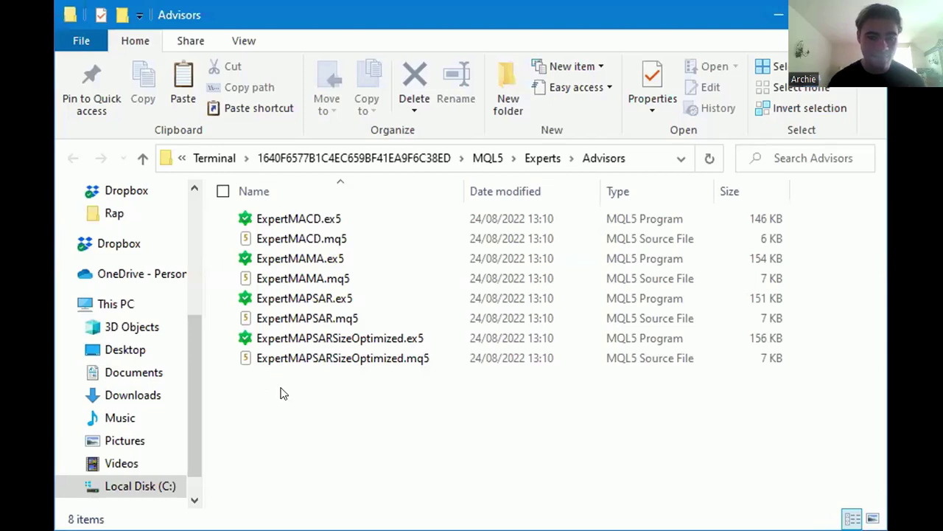
pyautogui.hotkey('ctrl', 'v')
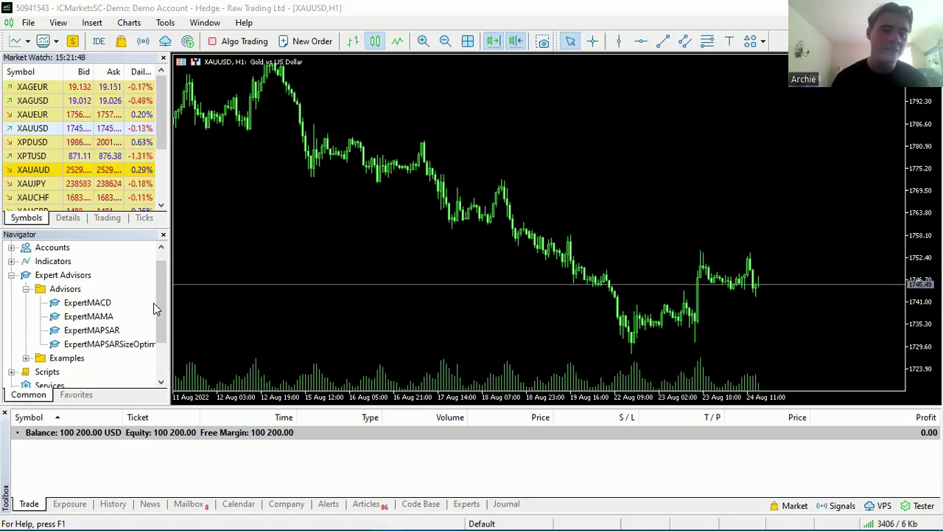
# Step: Switch to MetaTrader 5, refresh the Expert Advisors group in the Navigator and look through its Advisors folder for the added EAs
pyautogui.click(74, 279)
pyautogui.rightClick(74, 279)
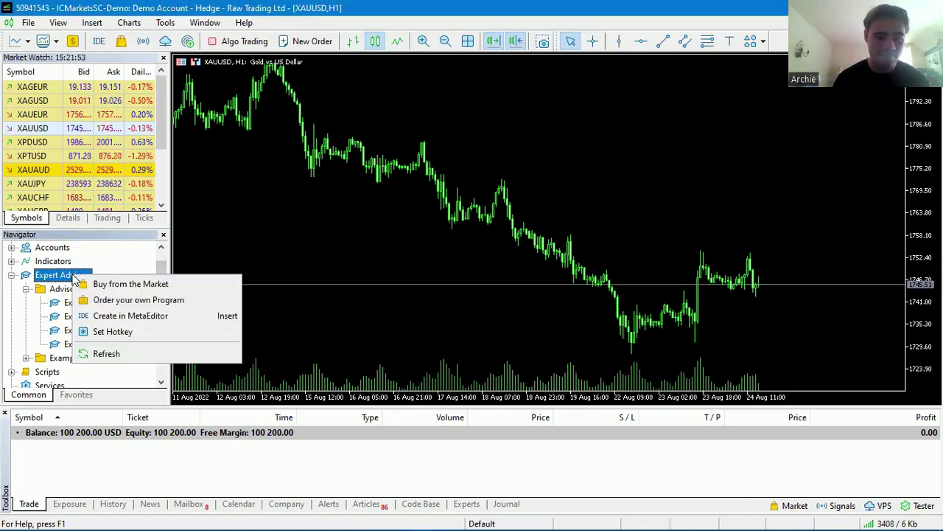
pyautogui.click(99, 354)
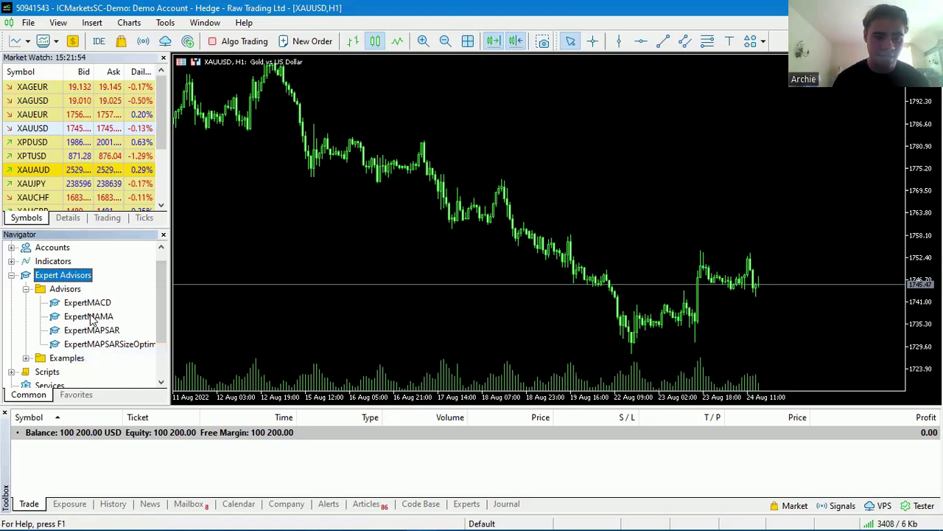
pyautogui.click(26, 289)
pyautogui.click(26, 288)
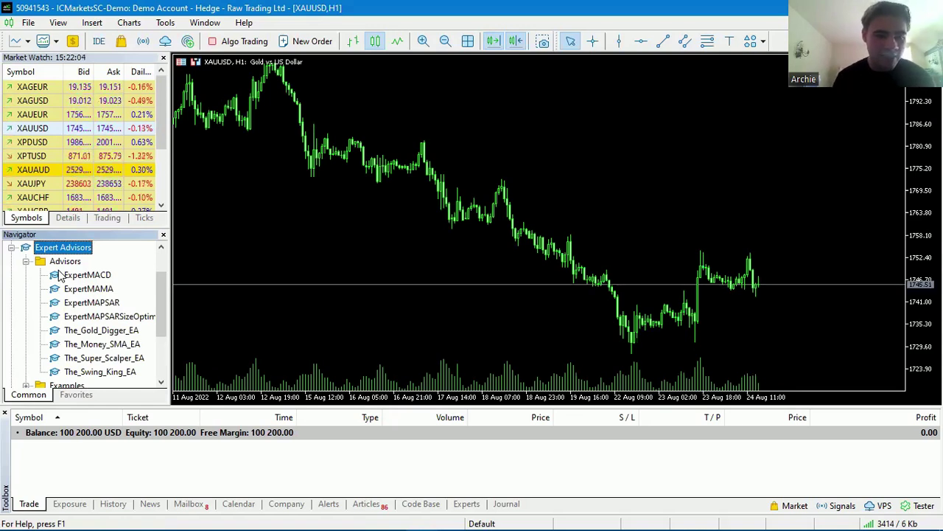
pyautogui.moveTo(164, 286); pyautogui.dragTo(164, 300)
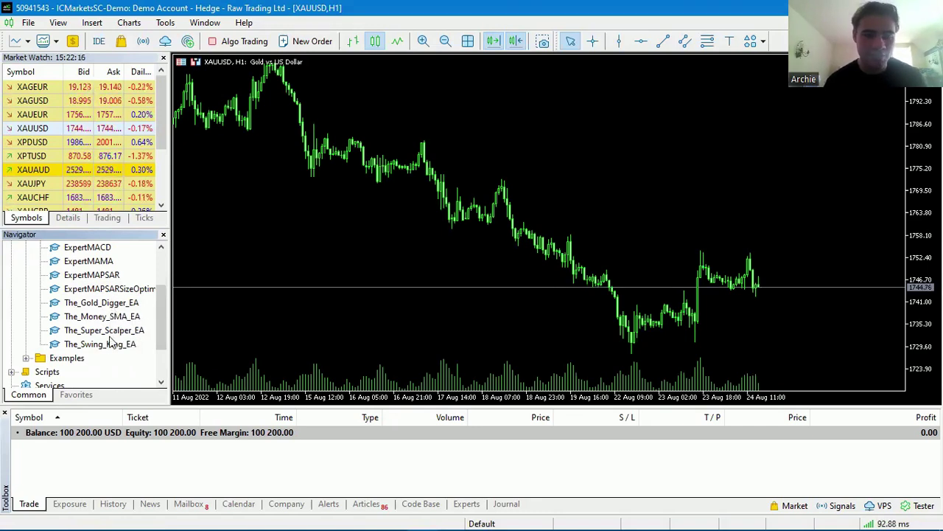
pyautogui.moveTo(158, 315); pyautogui.dragTo(159, 278)
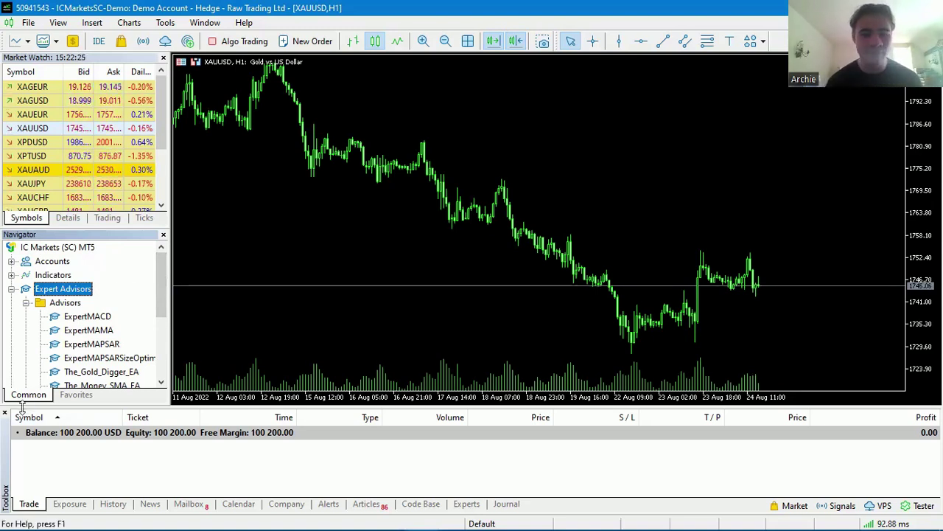
# Step: Apply The_Gold_Digger_EA to the XAUUSD chart to open its settings dialog, and make the dialog taller
pyautogui.moveTo(162, 290); pyautogui.dragTo(162, 310)
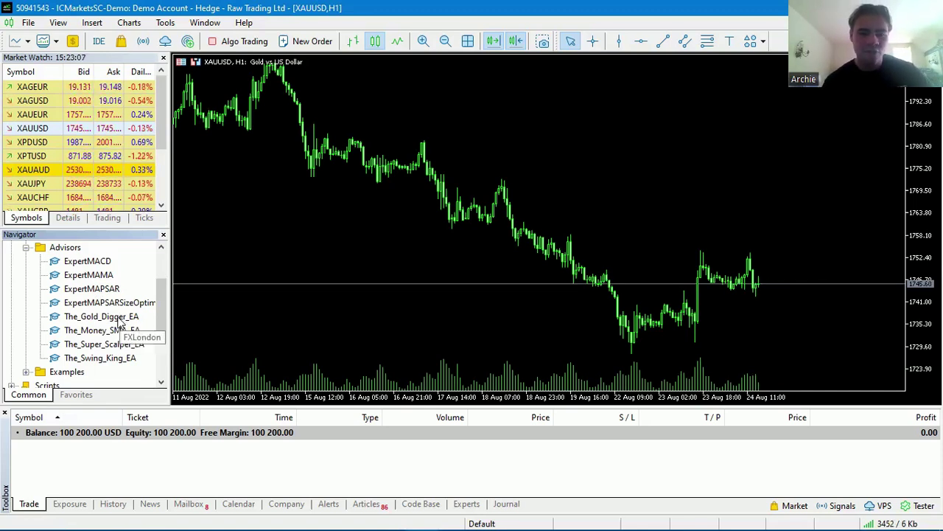
pyautogui.click(119, 320)
pyautogui.moveTo(100, 318); pyautogui.dragTo(249, 301)
pyautogui.moveTo(301, 283); pyautogui.dragTo(124, 324)
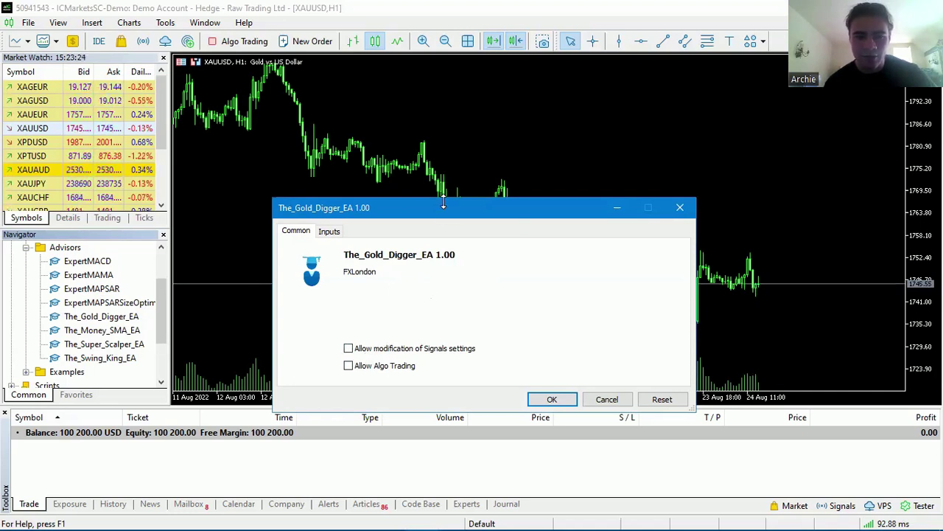
pyautogui.moveTo(431, 132); pyautogui.dragTo(432, 132)
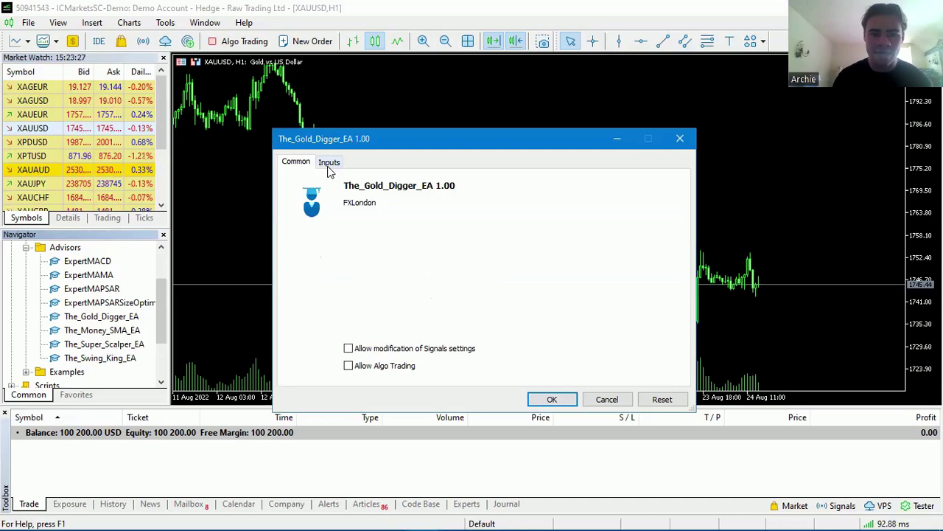
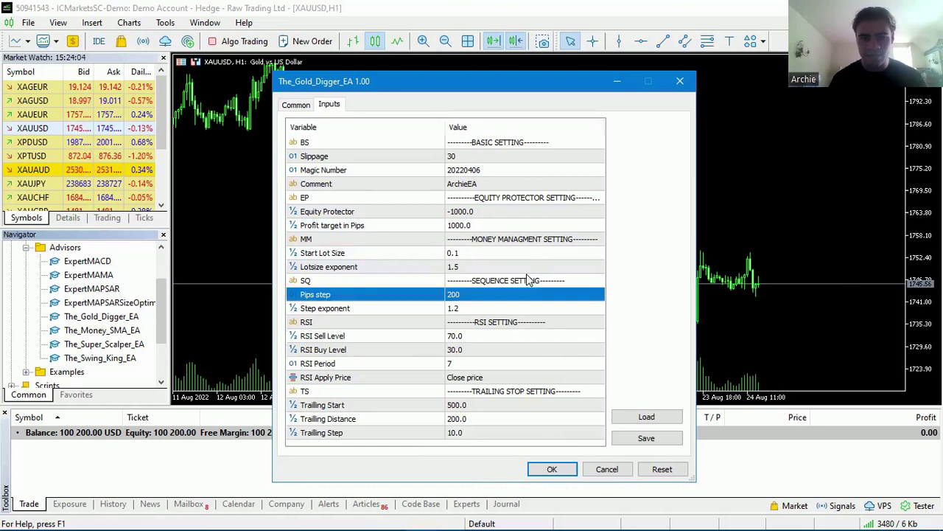
# Step: Attach The_Gold_Digger_EA to the XAUUSD chart with its default input settings and enable Algo Trading for the terminal
pyautogui.click(296, 104)
pyautogui.click(328, 104)
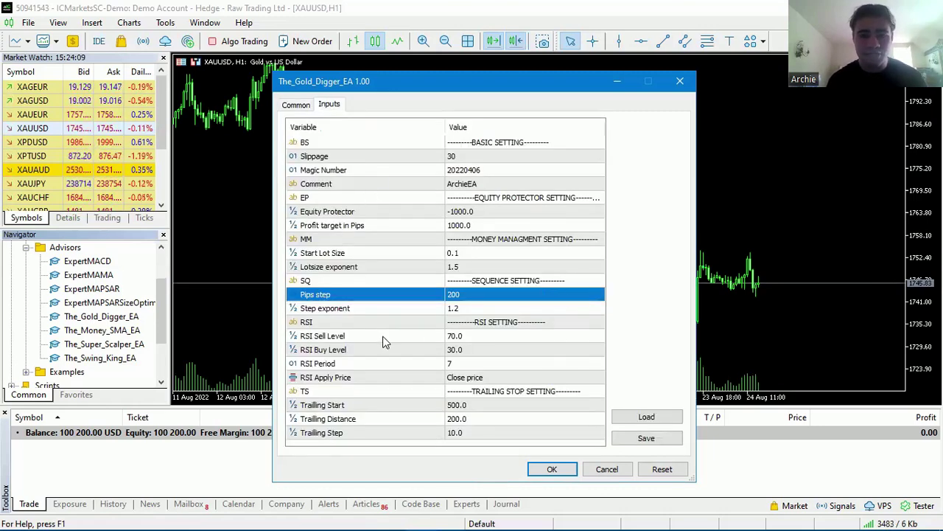
pyautogui.click(552, 470)
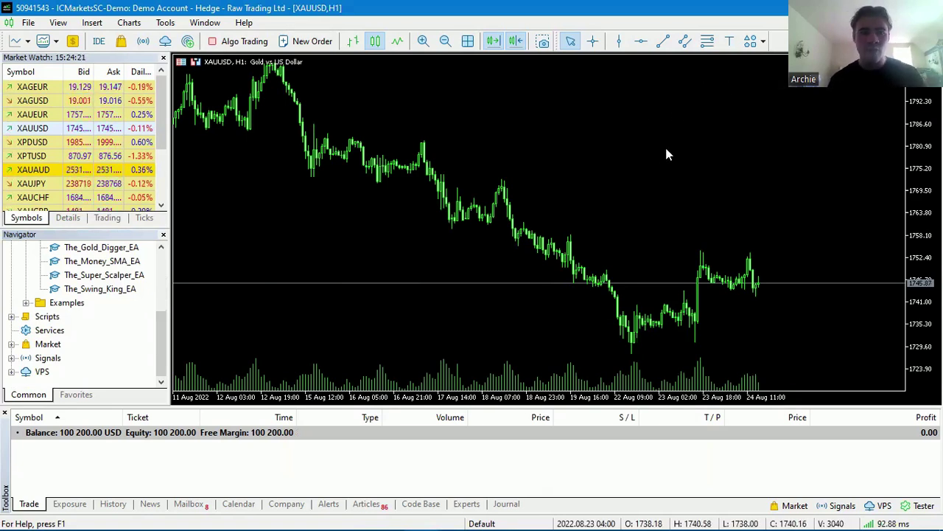
pyautogui.click(249, 43)
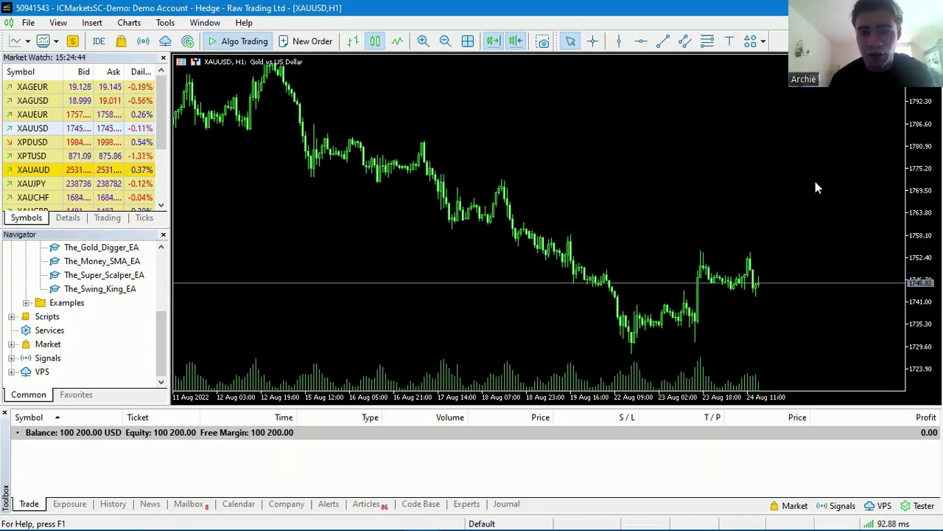
# Step: Open the XAUUSD chart's expert list and review the common and input properties of The_Gold_Digger_EA, leaving them as they are
pyautogui.rightClick(791, 183)
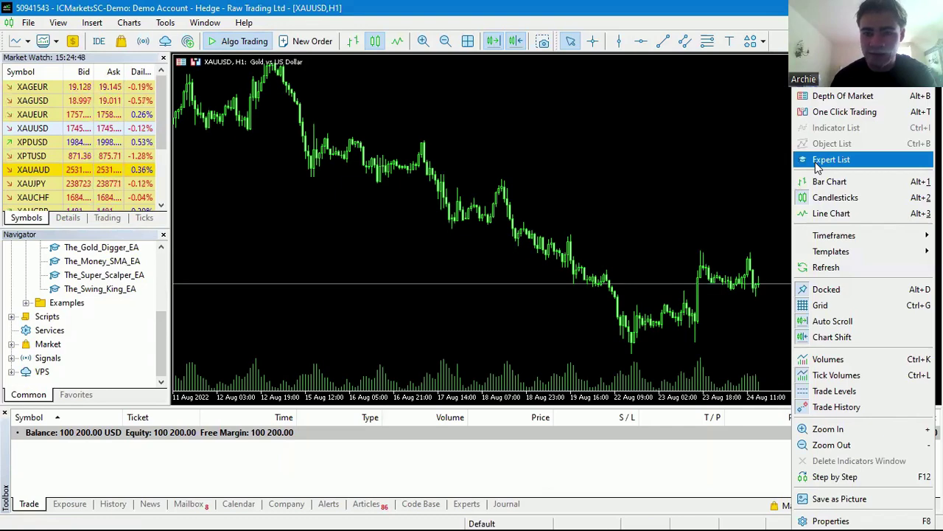
pyautogui.click(817, 168)
pyautogui.click(326, 203)
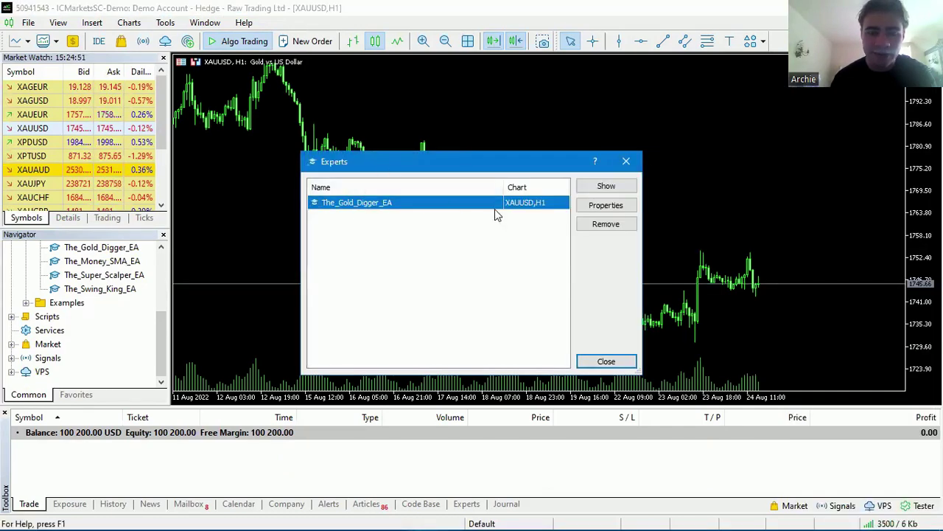
pyautogui.click(603, 205)
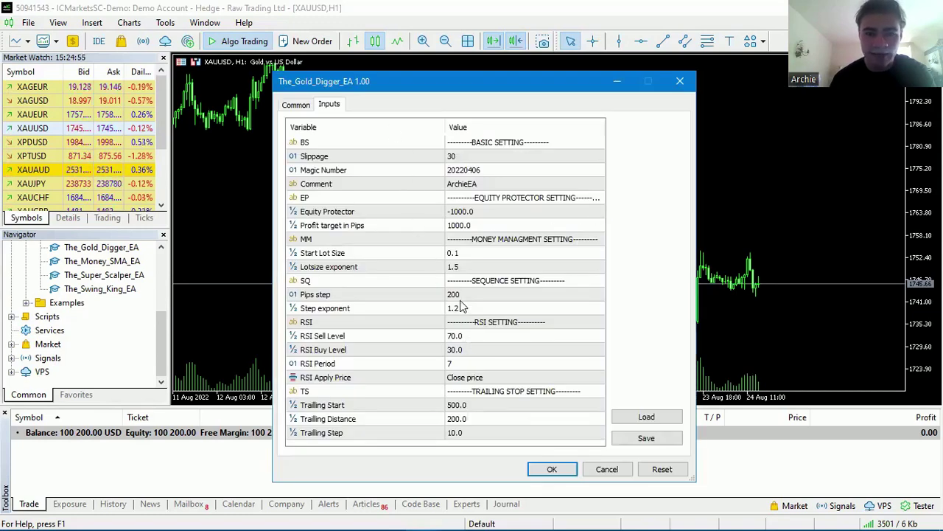
pyautogui.click(295, 105)
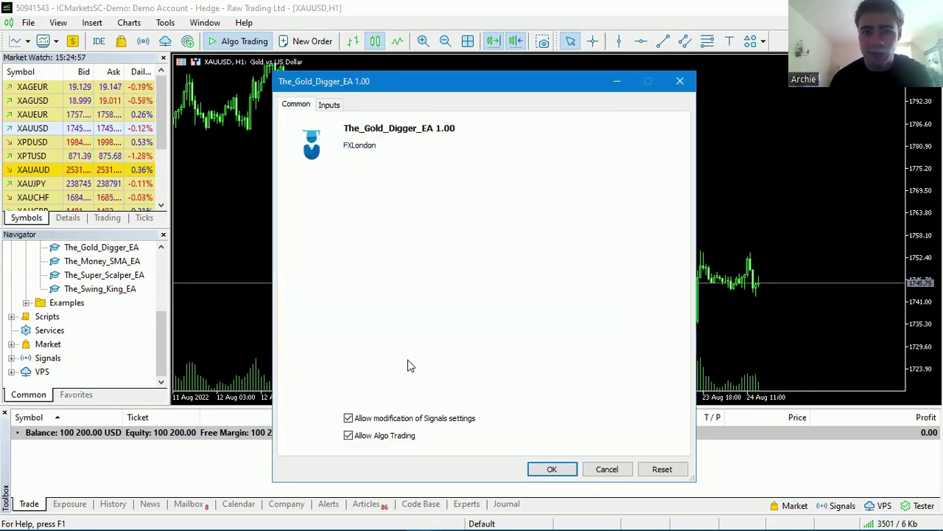
pyautogui.click(328, 104)
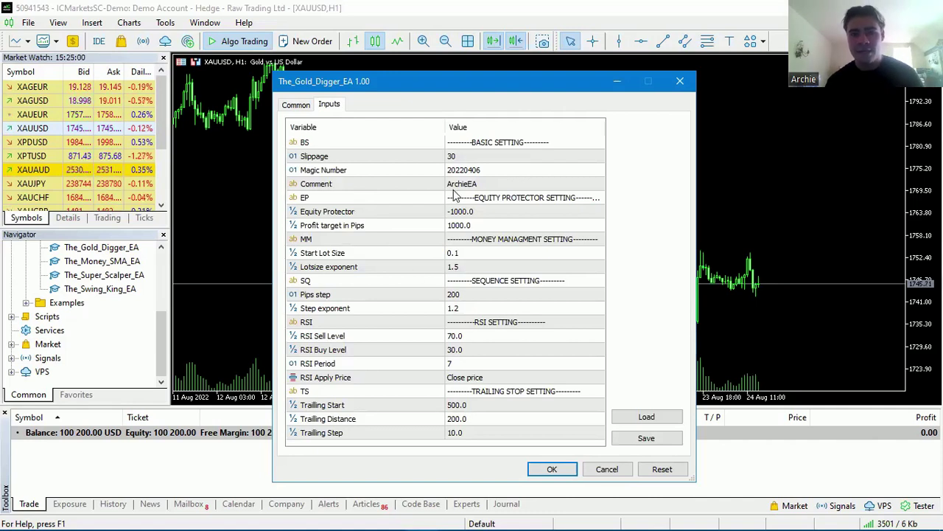
pyautogui.click(679, 83)
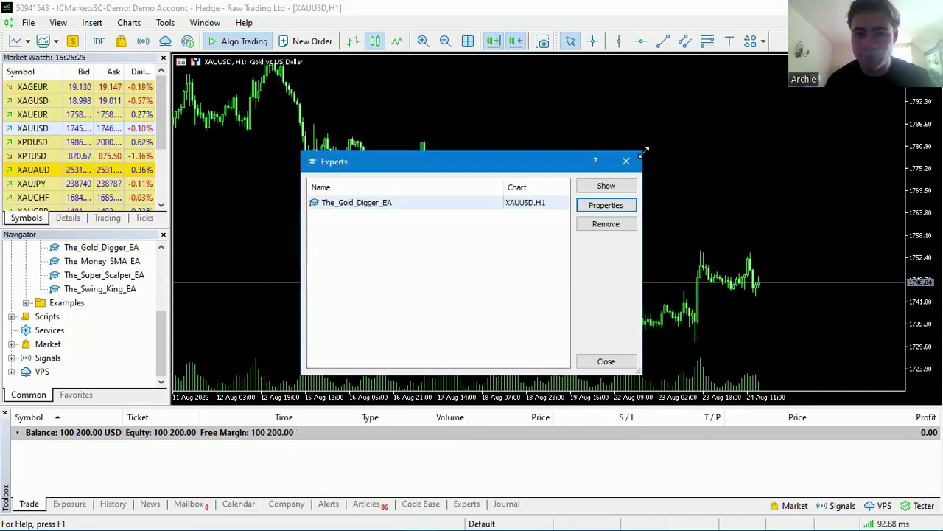
pyautogui.click(626, 160)
pyautogui.moveTo(508, 212)
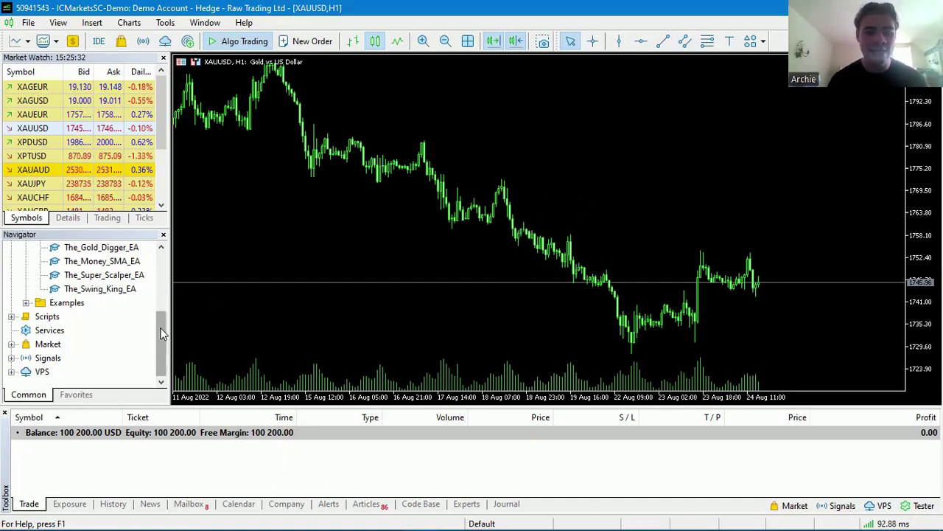
pyautogui.moveTo(162, 333); pyautogui.dragTo(155, 260)
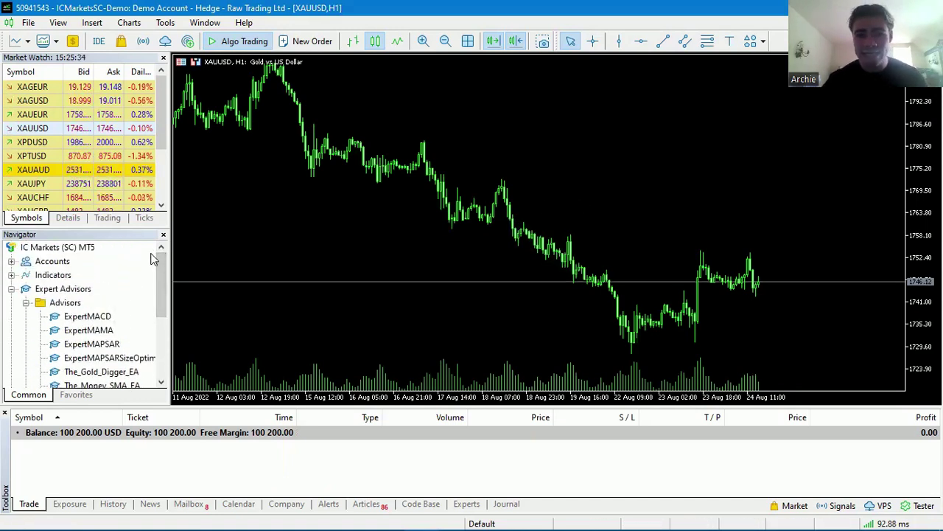